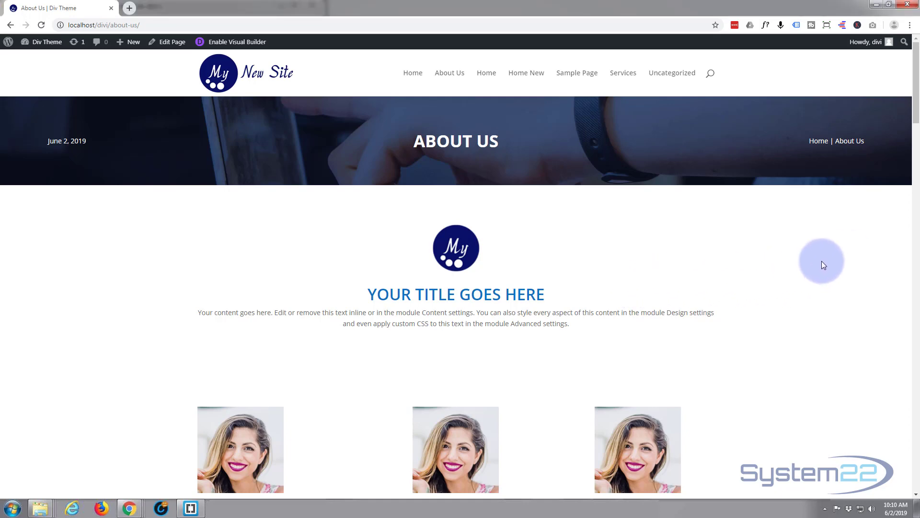
Switch the About Us page into Visual Builder editing mode.
{"action": "scroll", "coordinate": [823, 261], "scroll_direction": "down", "scroll_amount": 3}
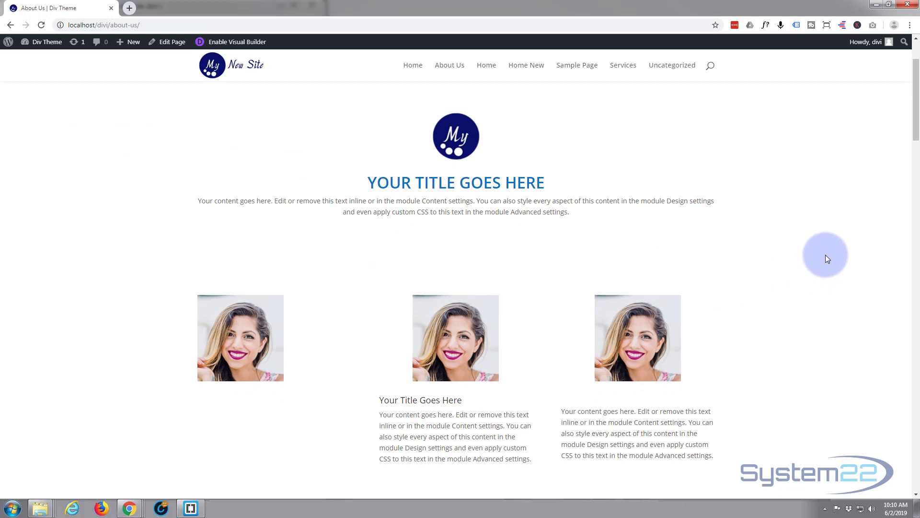
{"action": "scroll", "coordinate": [827, 254], "scroll_direction": "down", "scroll_amount": 1}
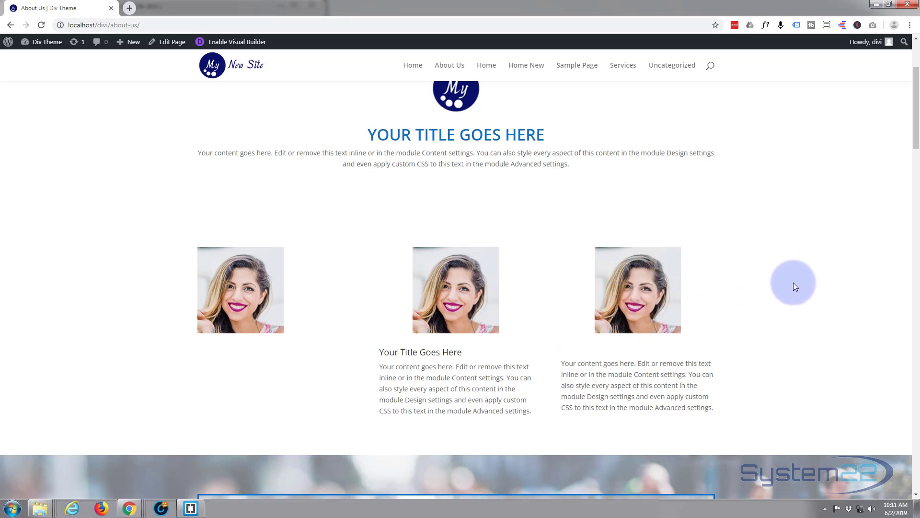
{"action": "scroll", "coordinate": [794, 282], "scroll_direction": "up", "scroll_amount": 2}
{"action": "scroll", "coordinate": [793, 282], "scroll_direction": "down", "scroll_amount": 1}
{"action": "scroll", "coordinate": [795, 280], "scroll_direction": "down", "scroll_amount": 1}
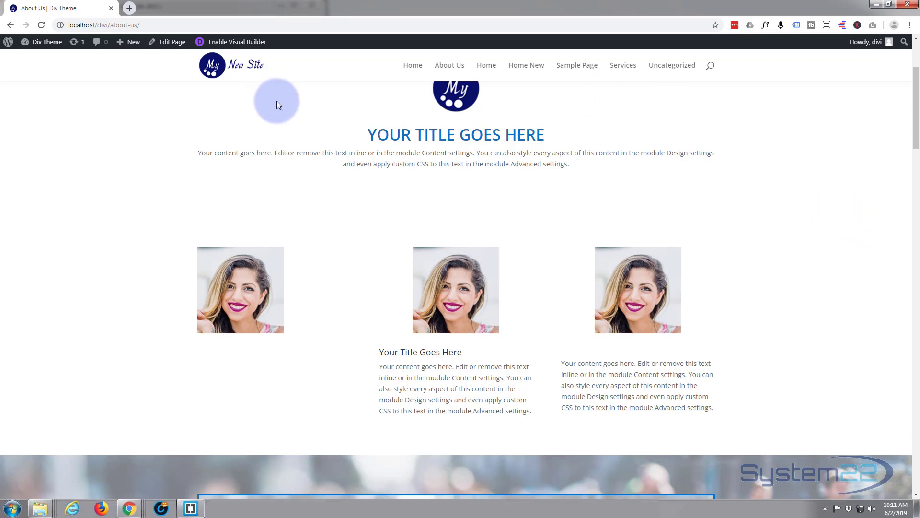
{"action": "scroll", "coordinate": [33, 216], "scroll_direction": "up", "scroll_amount": 3}
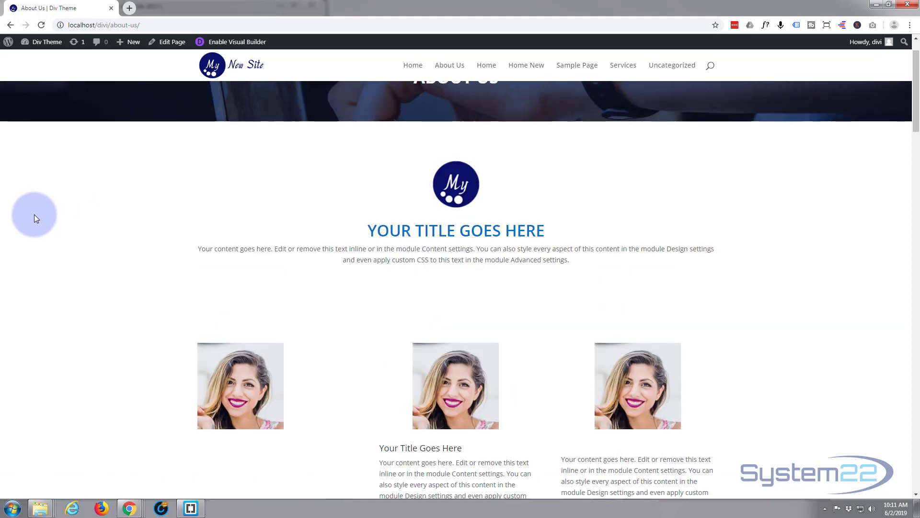
{"action": "scroll", "coordinate": [37, 219], "scroll_direction": "down", "scroll_amount": 3}
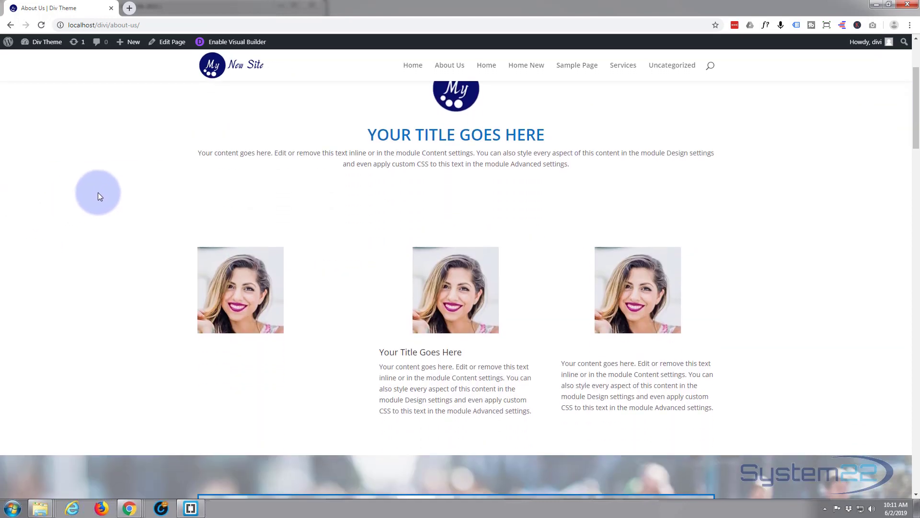
{"action": "left_click", "coordinate": [231, 43]}
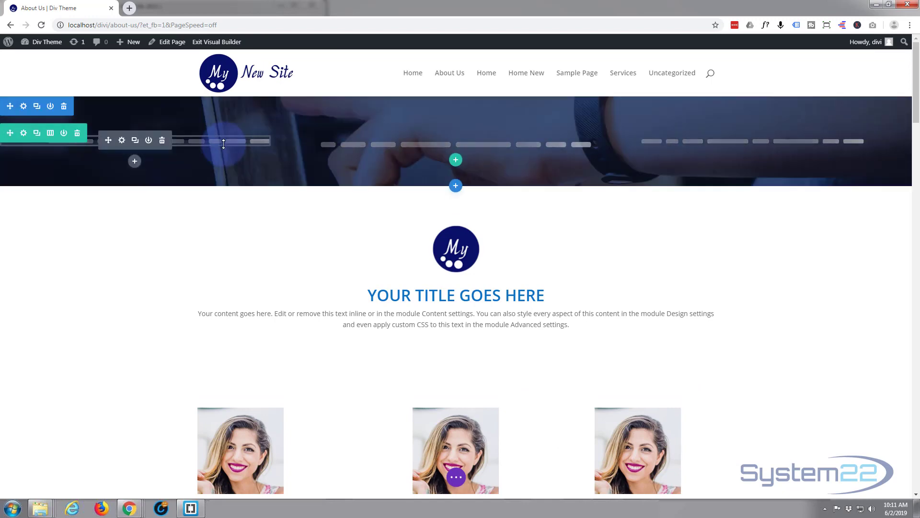
Delete the old three-portrait section below the title.
{"action": "scroll", "coordinate": [225, 143], "scroll_direction": "down", "scroll_amount": 3}
{"action": "scroll", "coordinate": [226, 142], "scroll_direction": "down", "scroll_amount": 1}
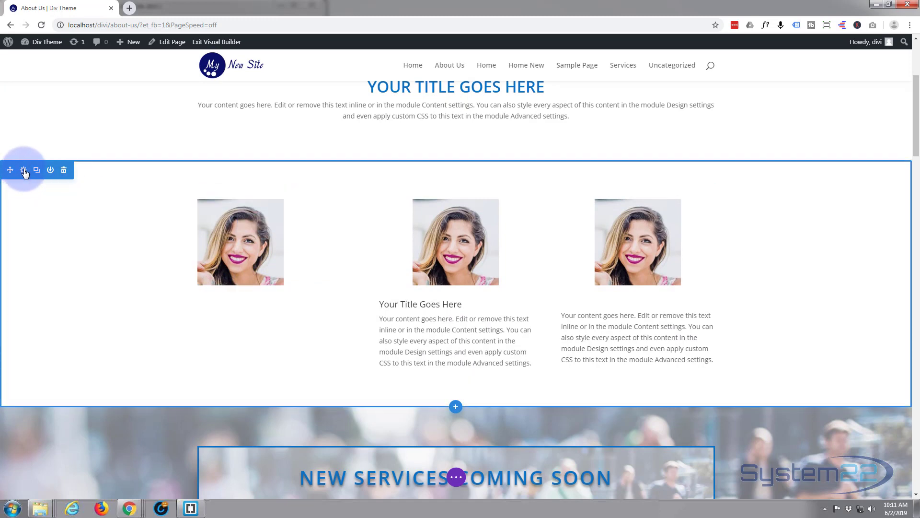
{"action": "left_click", "coordinate": [64, 172]}
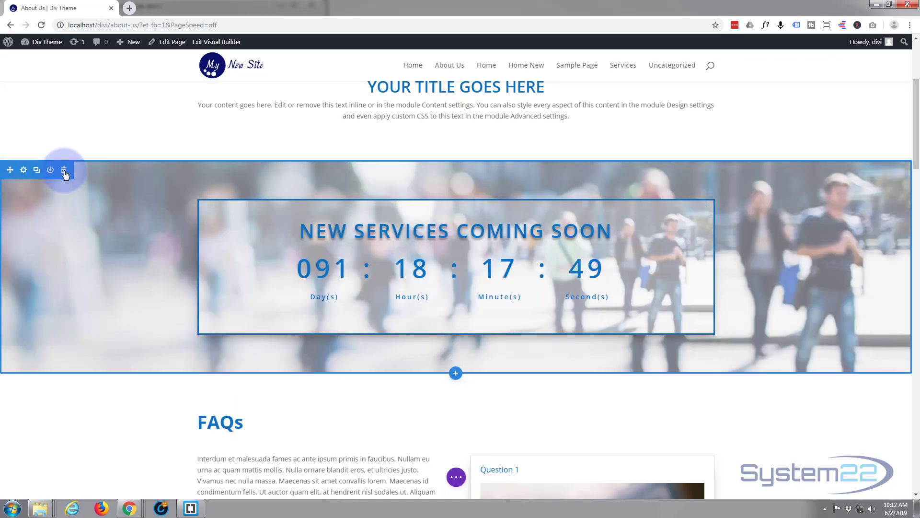
{"action": "key", "text": "ctrl+z"}
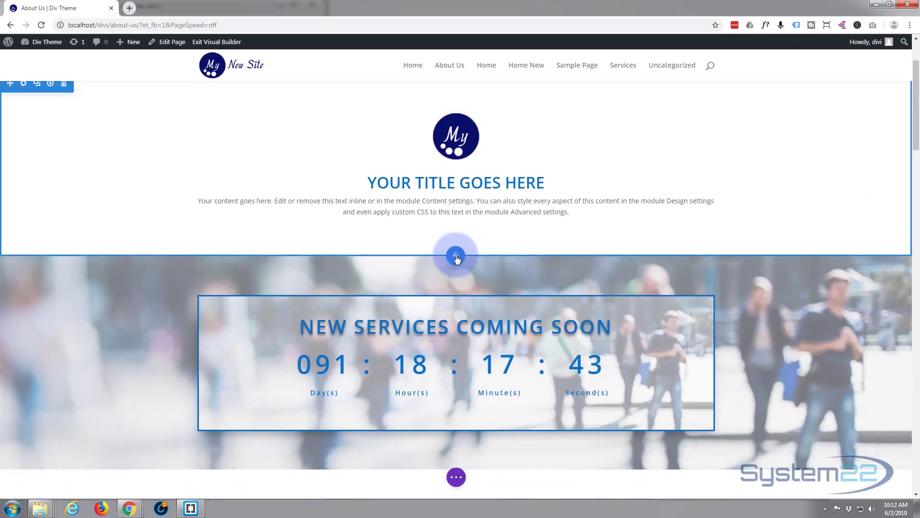
Add a regular section with a three-column row below the title.
{"action": "left_click", "coordinate": [456, 257]}
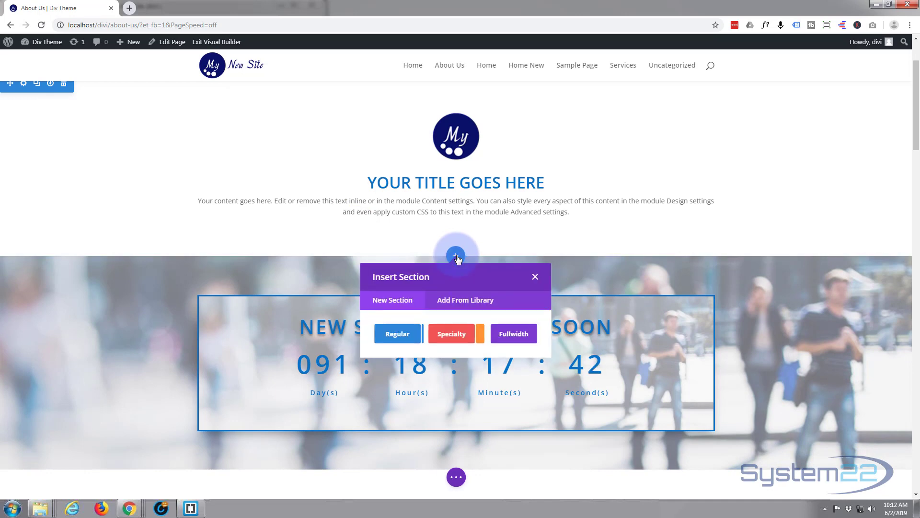
{"action": "left_click", "coordinate": [397, 334]}
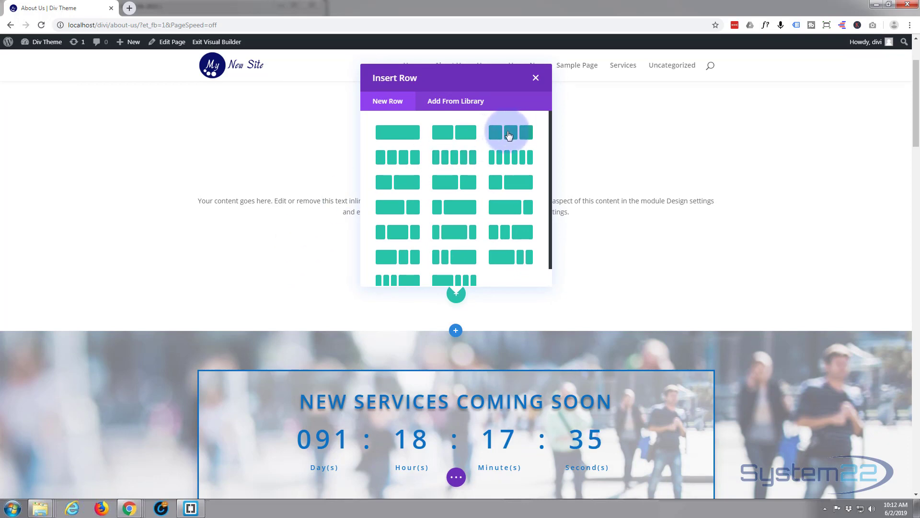
{"action": "left_click", "coordinate": [510, 133]}
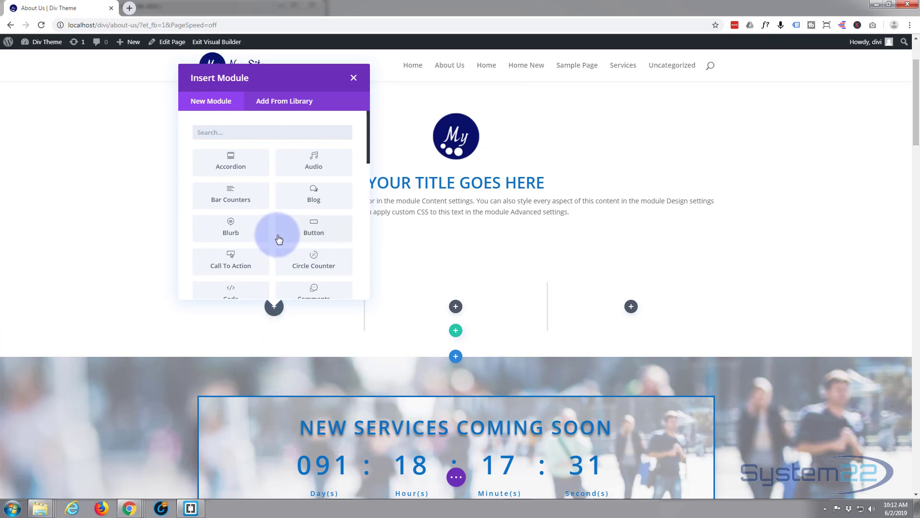
Put an Image module showing portrait-02.jpg in the first column.
{"action": "scroll", "coordinate": [282, 218], "scroll_direction": "down", "scroll_amount": 4}
{"action": "scroll", "coordinate": [283, 218], "scroll_direction": "down", "scroll_amount": 3}
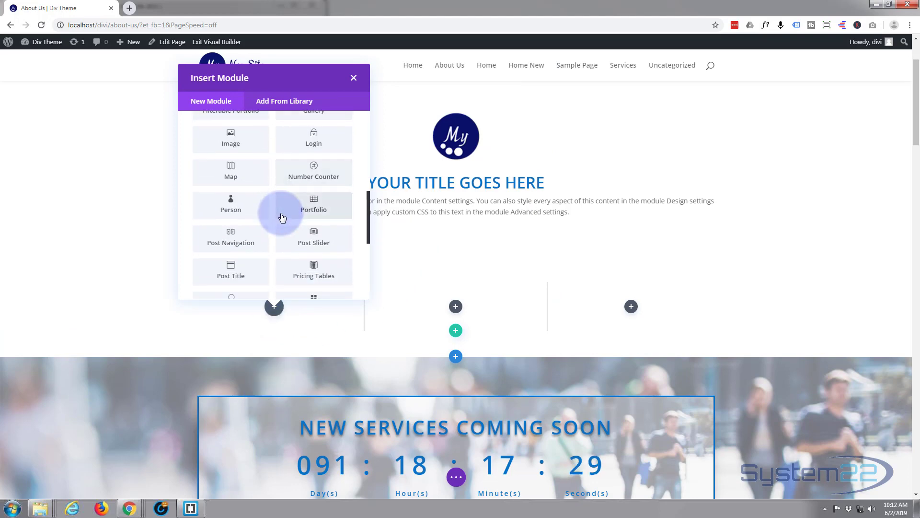
{"action": "scroll", "coordinate": [282, 218], "scroll_direction": "down", "scroll_amount": 3}
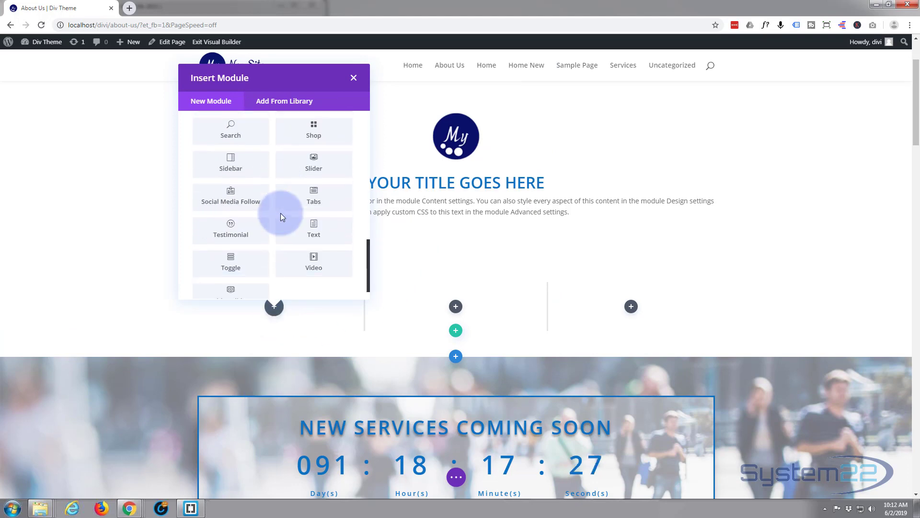
{"action": "scroll", "coordinate": [282, 217], "scroll_direction": "up", "scroll_amount": 2}
{"action": "scroll", "coordinate": [283, 216], "scroll_direction": "up", "scroll_amount": 4}
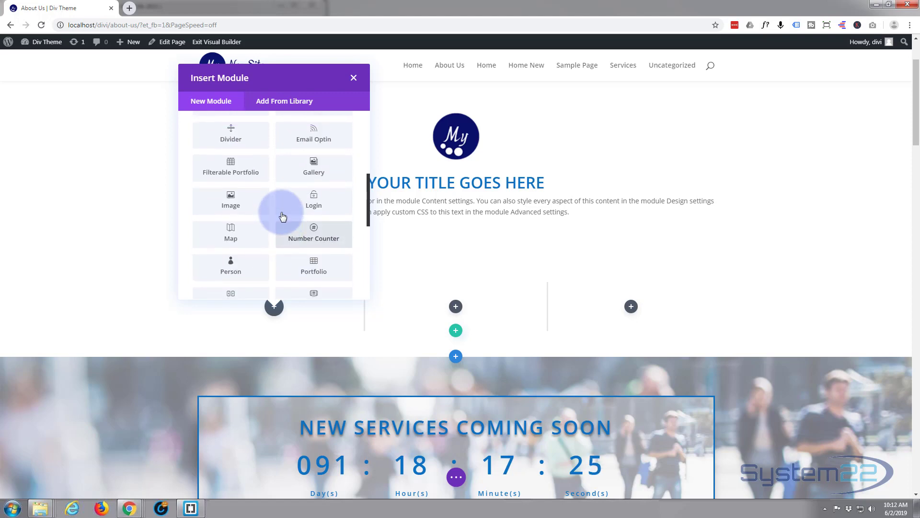
{"action": "left_click", "coordinate": [233, 236]}
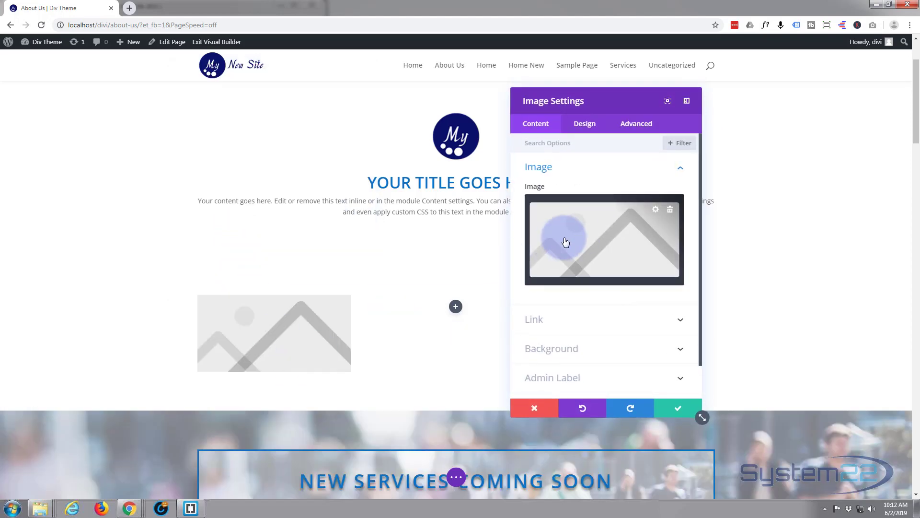
{"action": "left_click", "coordinate": [620, 243]}
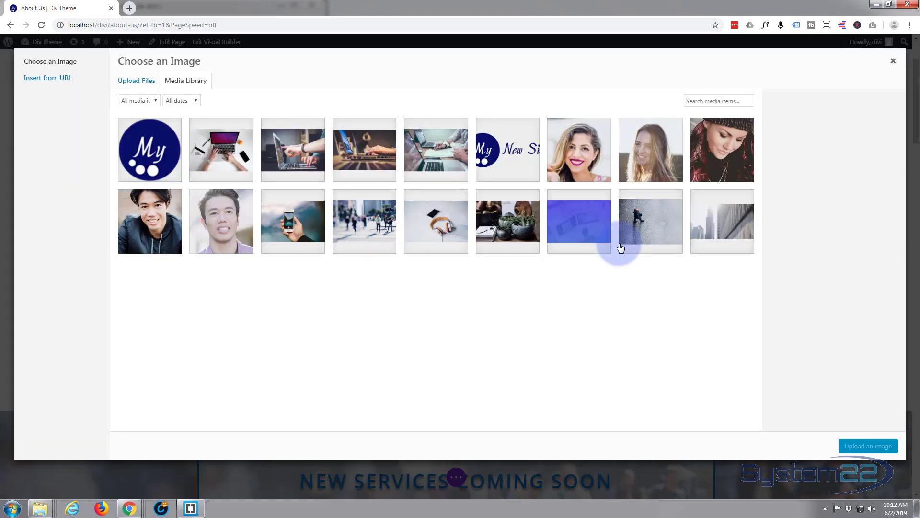
{"action": "left_click", "coordinate": [592, 166]}
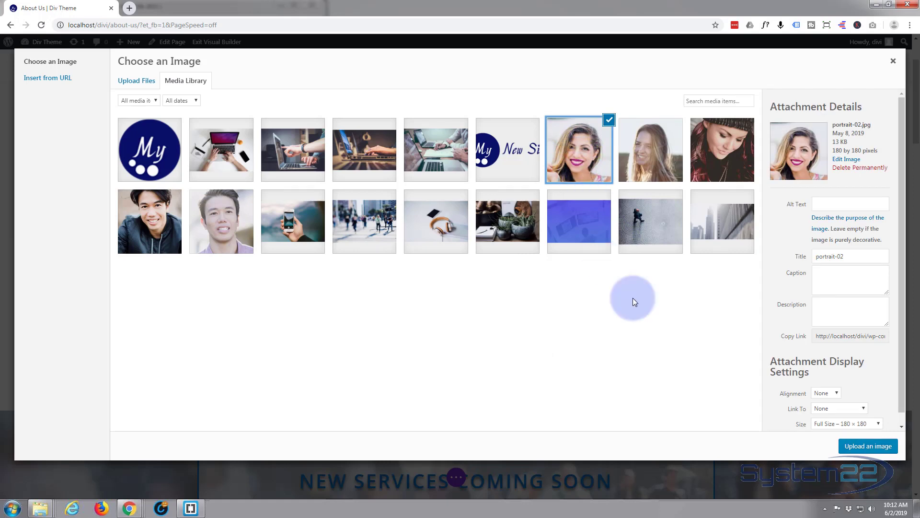
{"action": "left_click", "coordinate": [867, 446]}
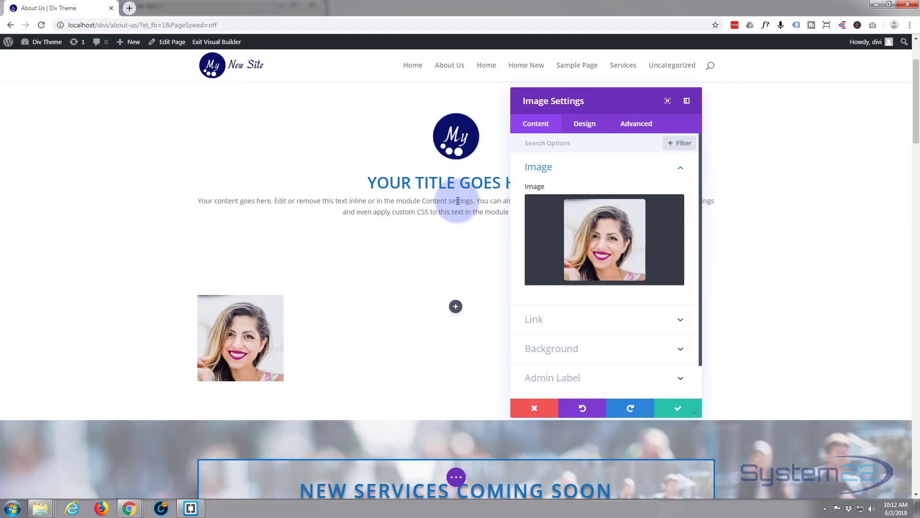
Save the image module, then add a middle-column Blurb using portrait-02.jpg as its image.
{"action": "left_click", "coordinate": [677, 408]}
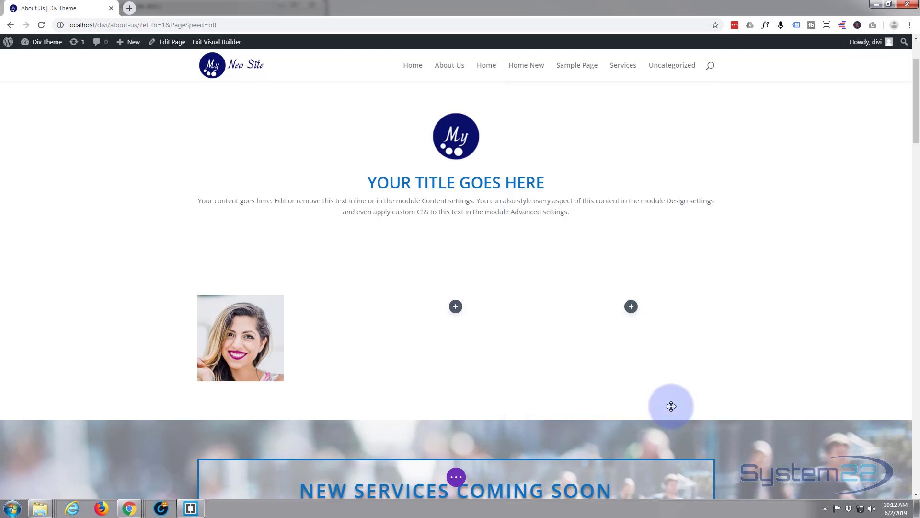
{"action": "left_click", "coordinate": [456, 307]}
{"action": "left_click", "coordinate": [411, 227]}
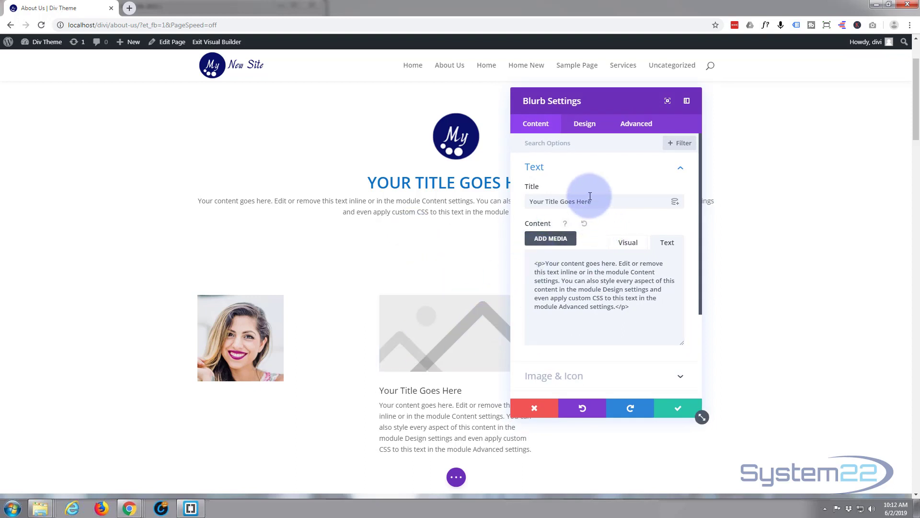
{"action": "scroll", "coordinate": [582, 197], "scroll_direction": "down", "scroll_amount": 3}
{"action": "left_click", "coordinate": [601, 254]}
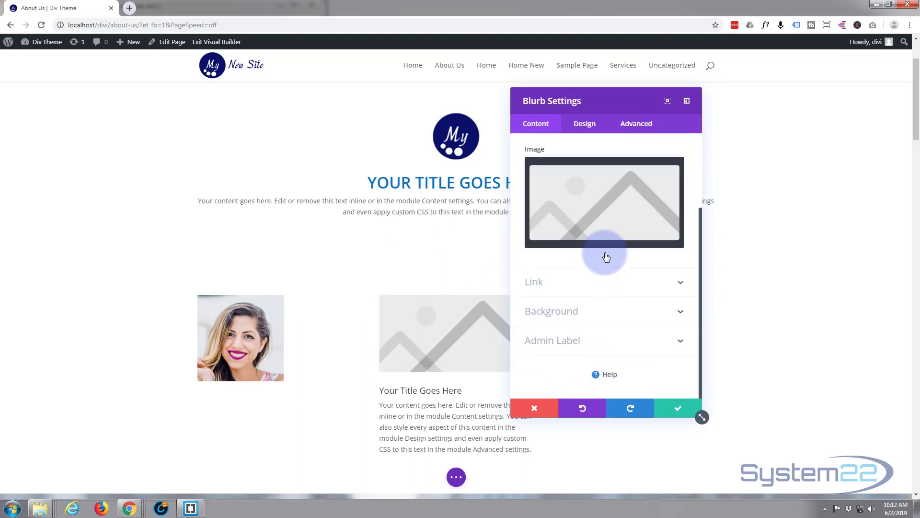
{"action": "left_click", "coordinate": [599, 259]}
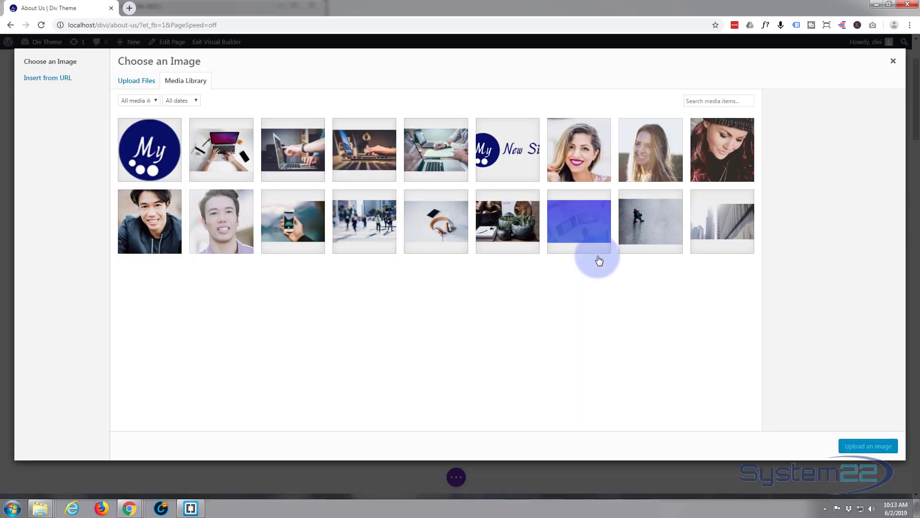
{"action": "left_click", "coordinate": [580, 149]}
{"action": "left_click", "coordinate": [866, 446]}
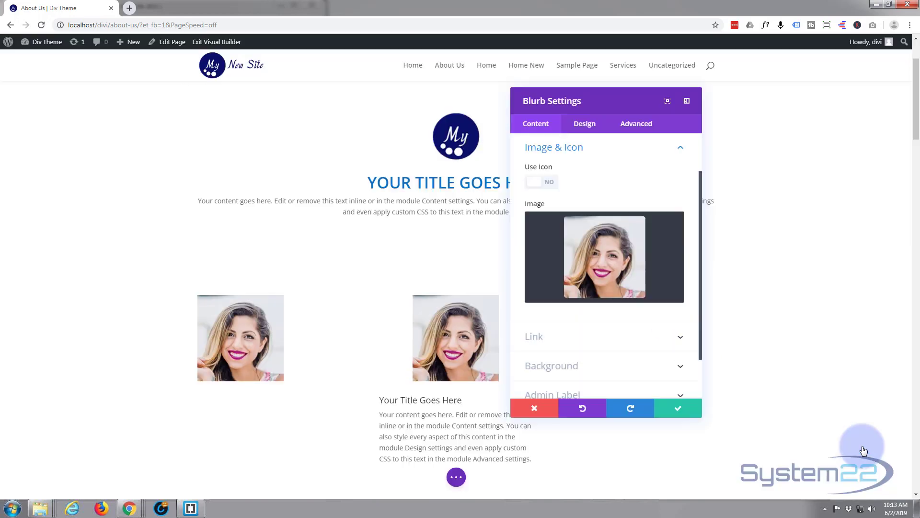
{"action": "left_click", "coordinate": [677, 410]}
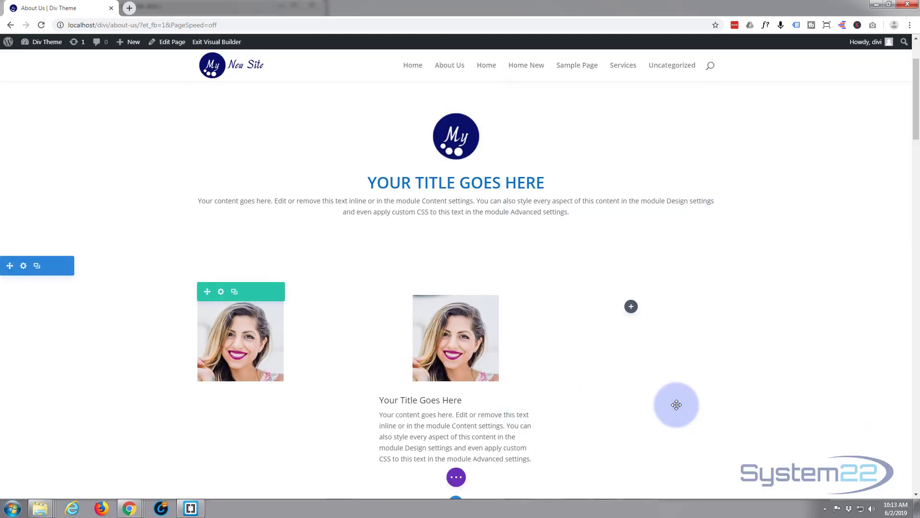
Add a third-column Text module with portrait-02.jpg inserted, centred above the text.
{"action": "left_click", "coordinate": [632, 308]}
{"action": "scroll", "coordinate": [649, 260], "scroll_direction": "down", "scroll_amount": 10}
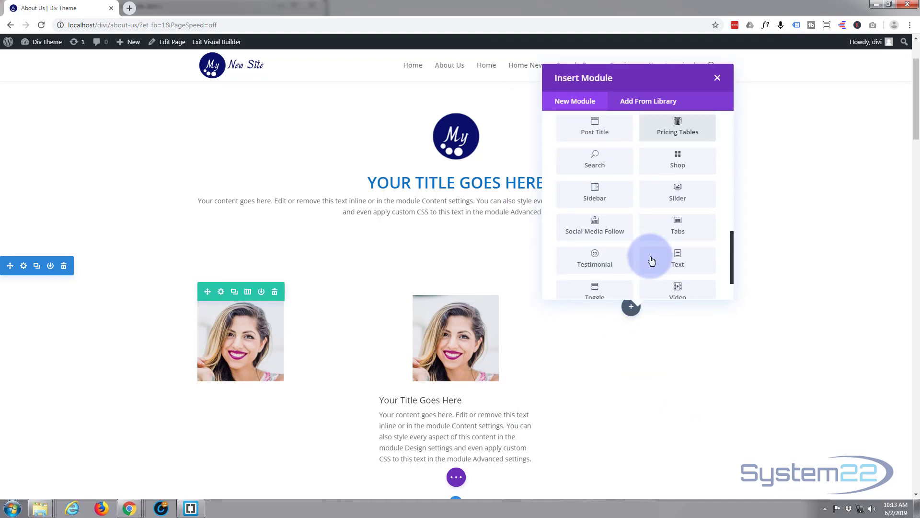
{"action": "left_click", "coordinate": [680, 208]}
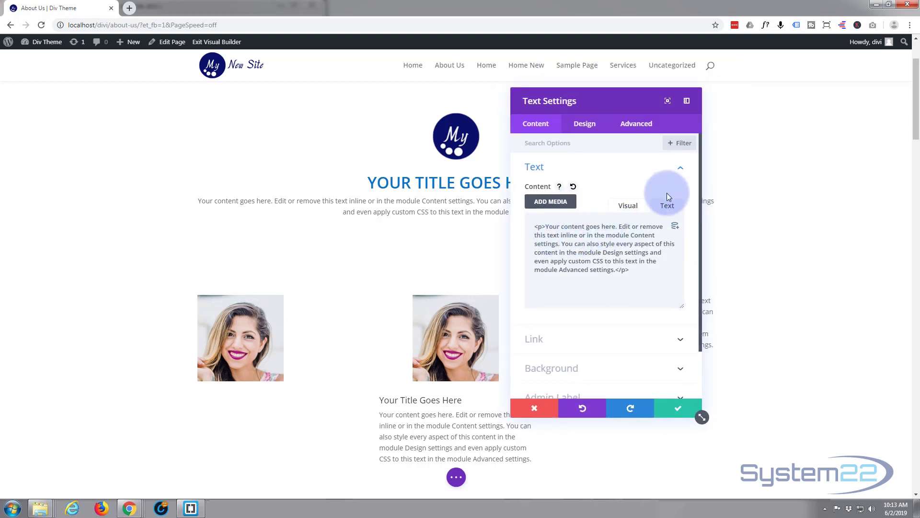
{"action": "left_click", "coordinate": [631, 205]}
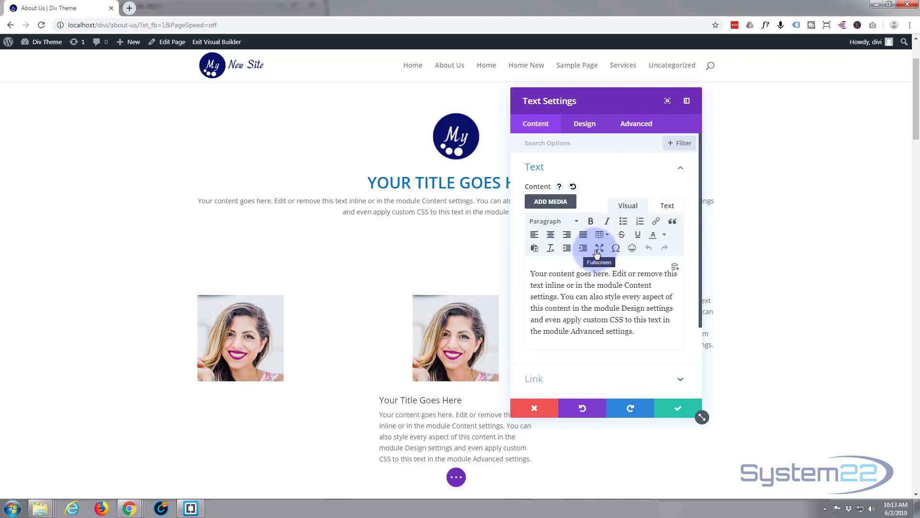
{"action": "key", "text": "Return"}
{"action": "key", "text": "Return"}
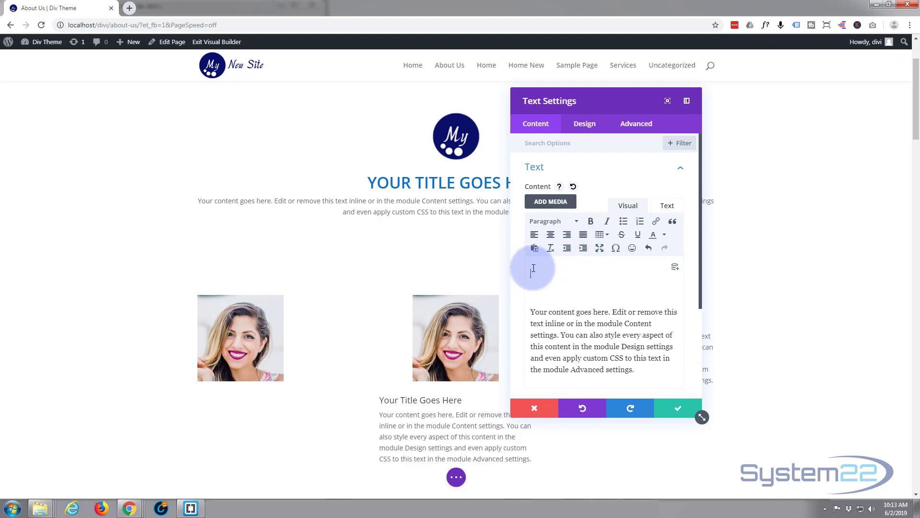
{"action": "left_click", "coordinate": [555, 200]}
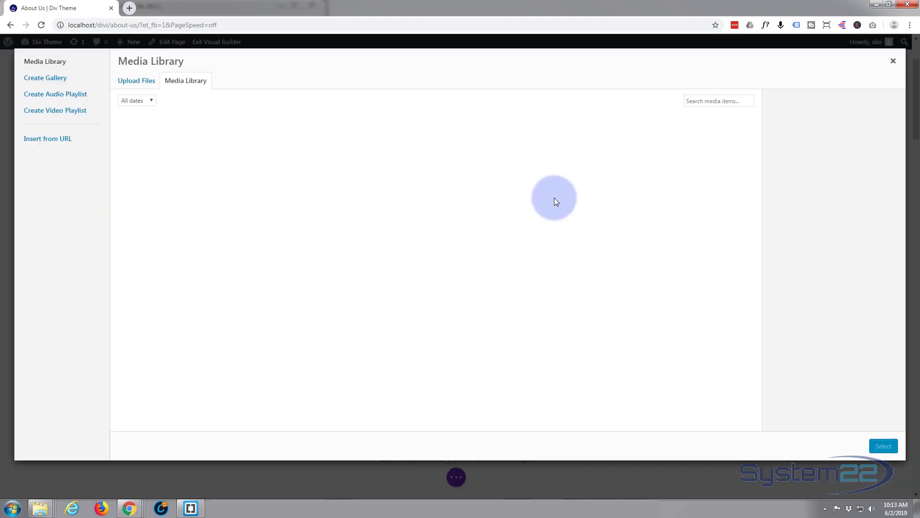
{"action": "left_click", "coordinate": [581, 155]}
{"action": "left_click", "coordinate": [883, 446]}
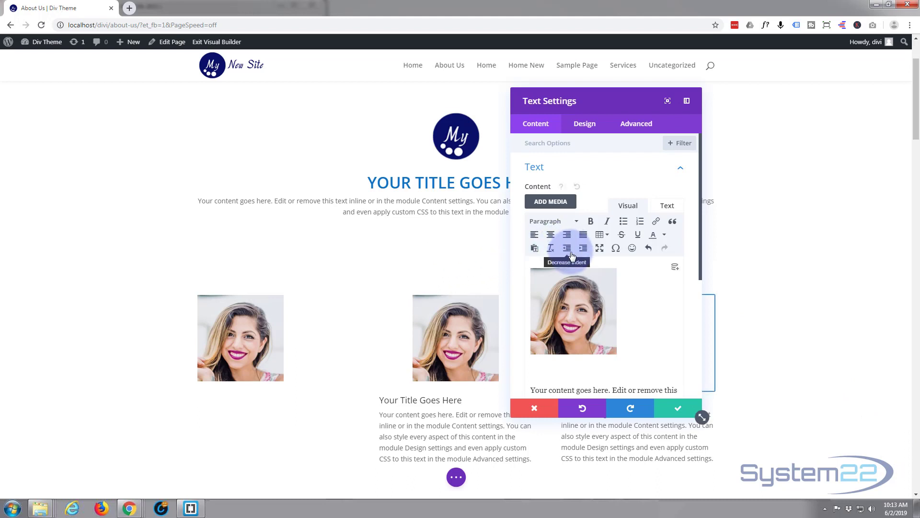
{"action": "left_click", "coordinate": [552, 236]}
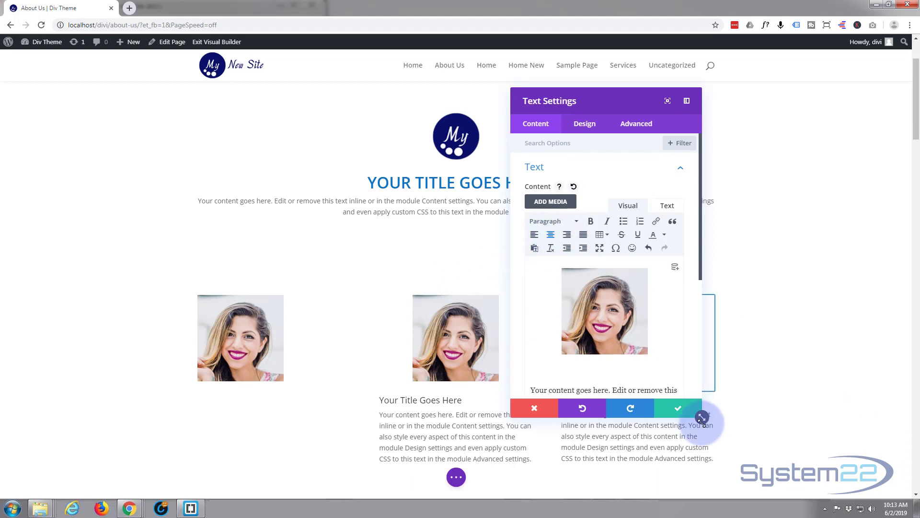
{"action": "left_click", "coordinate": [680, 409]}
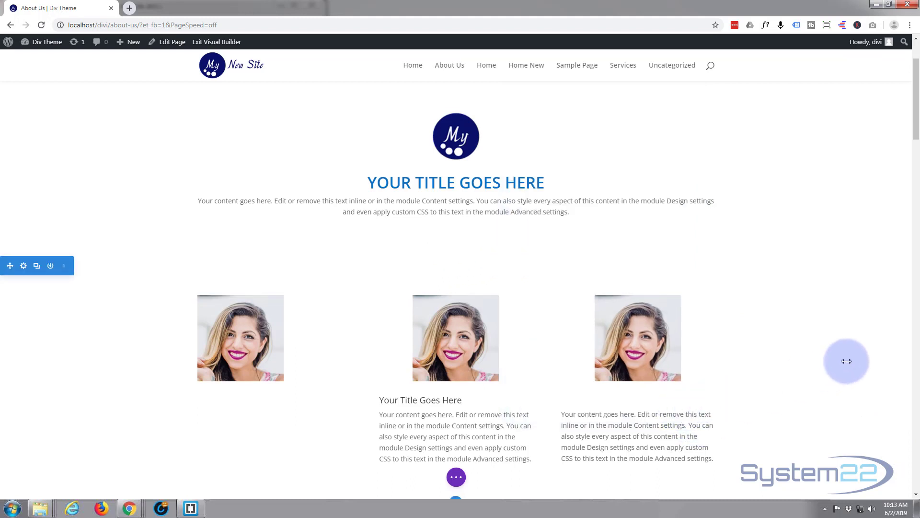
{"action": "scroll", "coordinate": [859, 237], "scroll_direction": "down", "scroll_amount": 2}
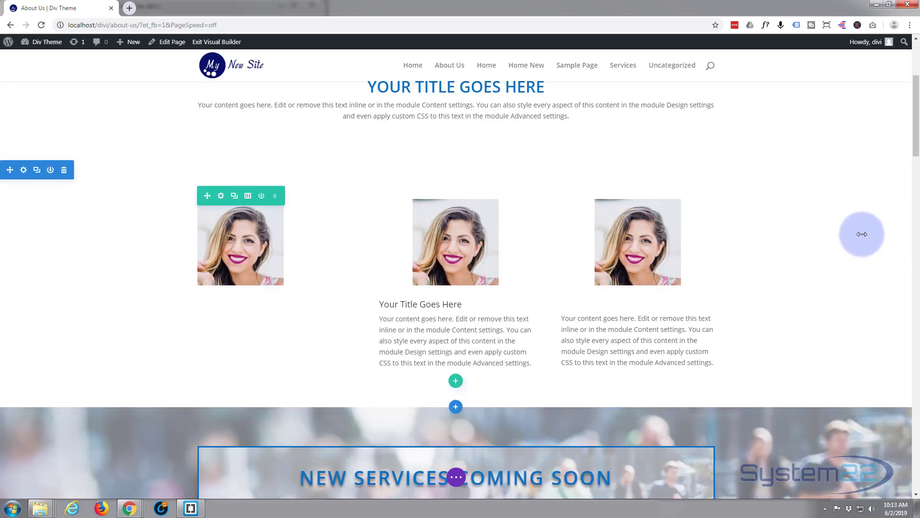
{"action": "left_click_drag", "start_coordinate": [266, 253], "coordinate": [288, 269]}
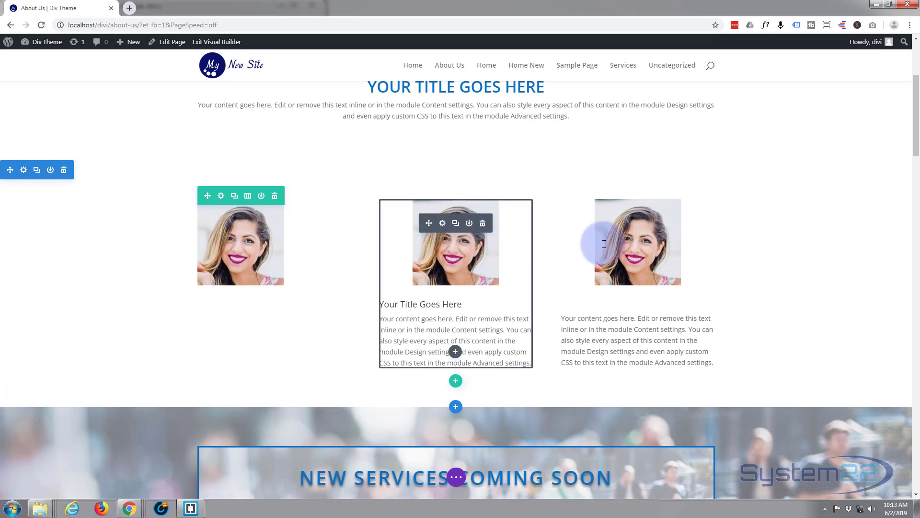
{"action": "left_click_drag", "start_coordinate": [200, 260], "coordinate": [141, 259]}
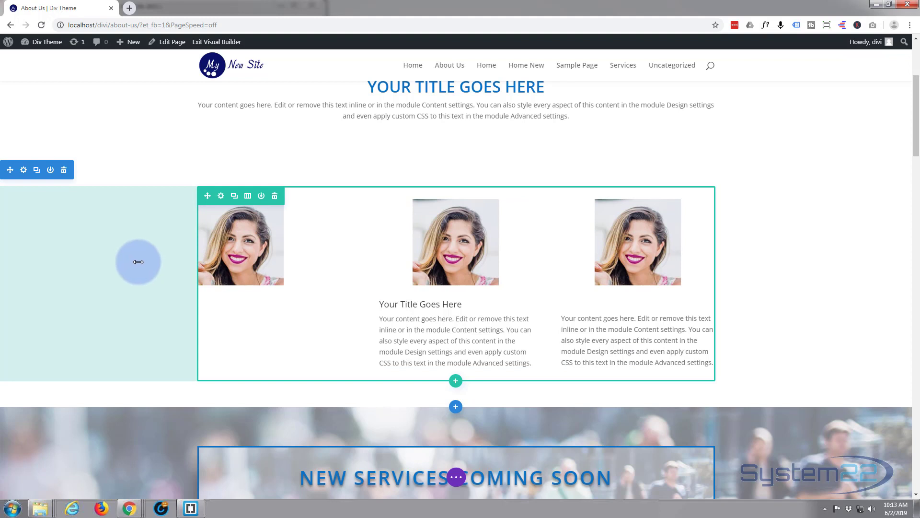
{"action": "left_click_drag", "start_coordinate": [138, 262], "coordinate": [200, 279]}
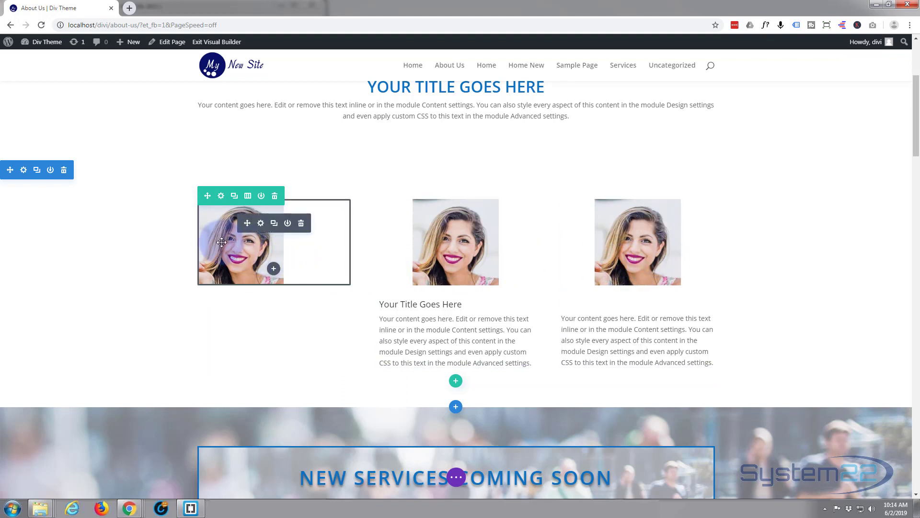
Set the first image module's hover Saturation filter to 0% for grayscale.
{"action": "left_click", "coordinate": [261, 224]}
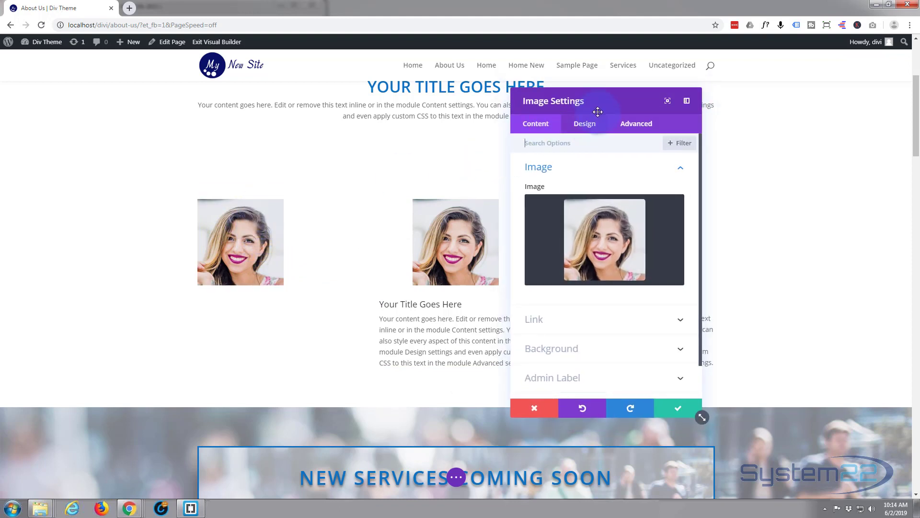
{"action": "left_click", "coordinate": [591, 126]}
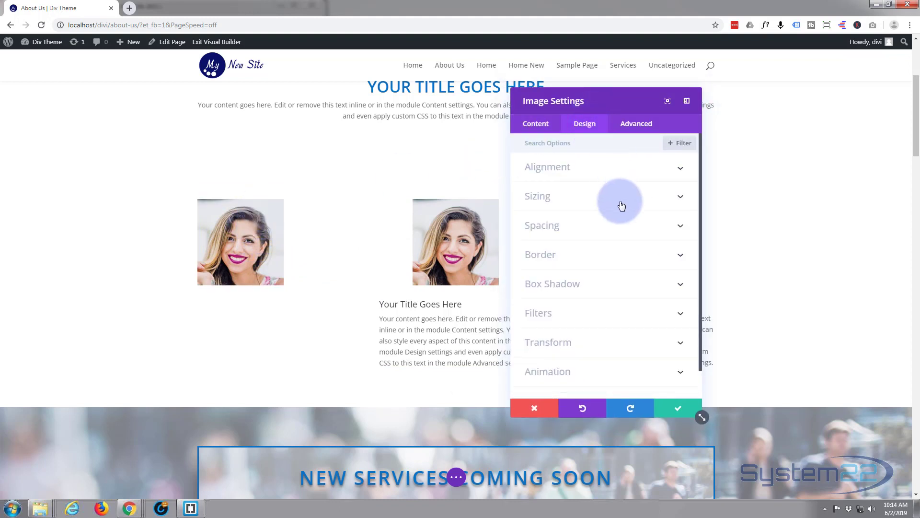
{"action": "left_click", "coordinate": [603, 316]}
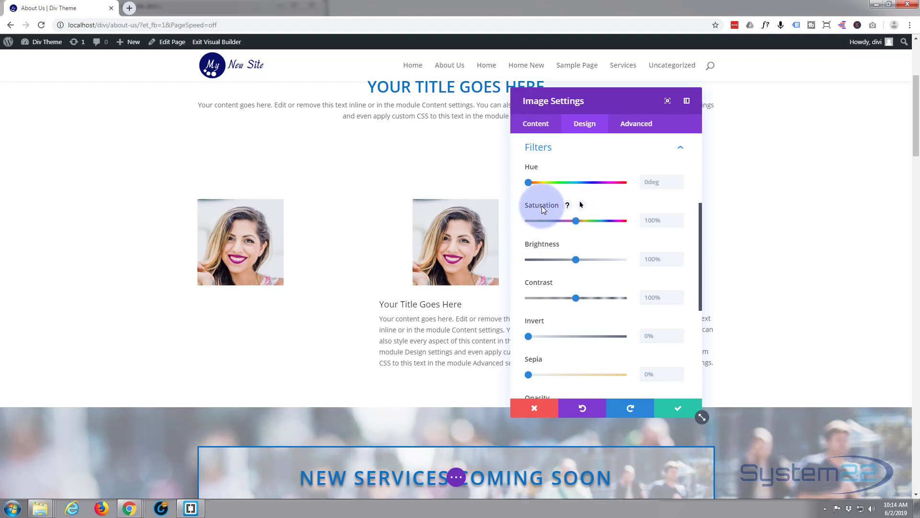
{"action": "left_click", "coordinate": [581, 206]}
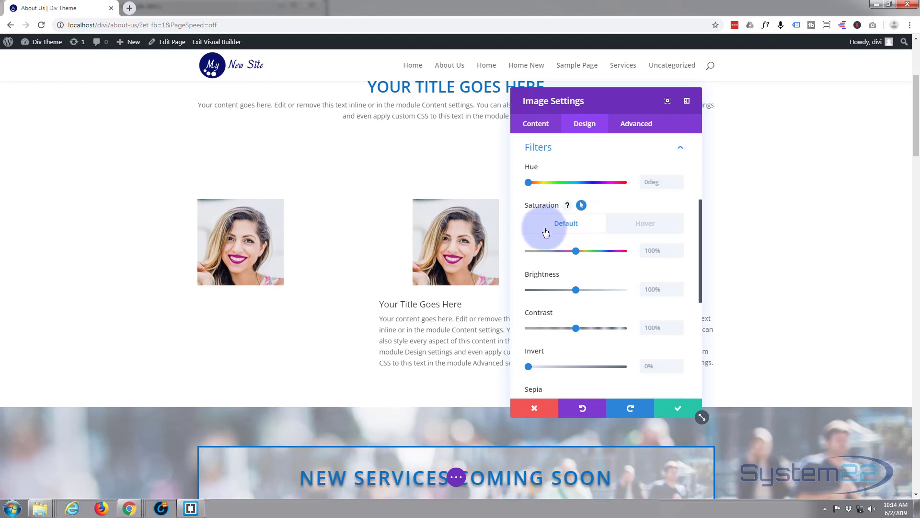
{"action": "left_click", "coordinate": [650, 224]}
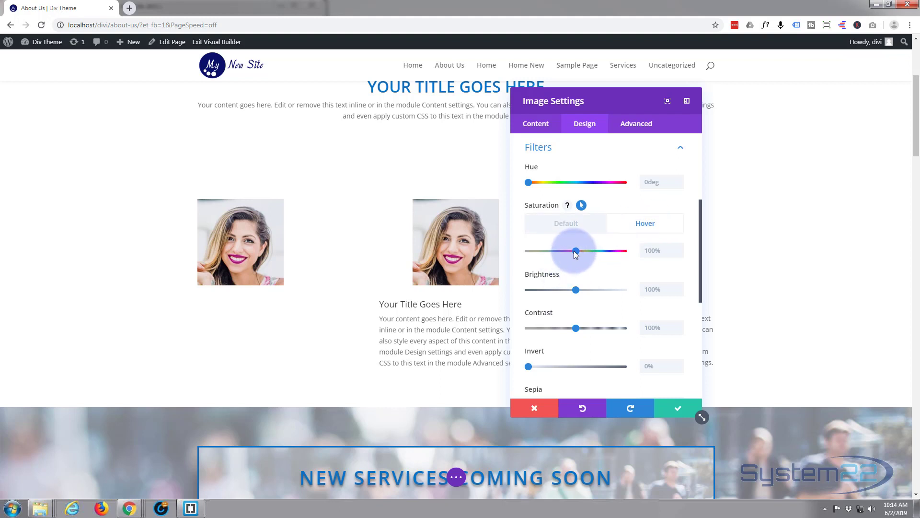
{"action": "left_click_drag", "start_coordinate": [575, 249], "coordinate": [516, 257]}
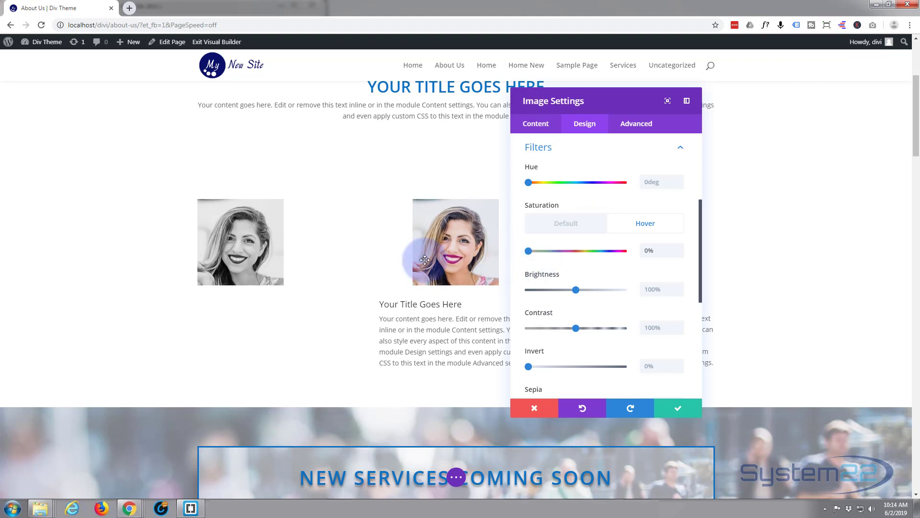
{"action": "left_click", "coordinate": [681, 413]}
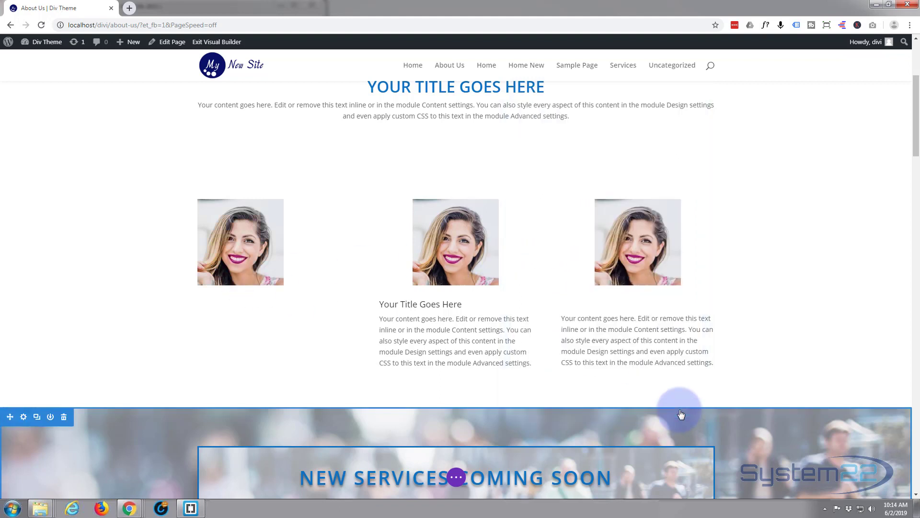
{"action": "left_click_drag", "start_coordinate": [474, 220], "coordinate": [280, 370]}
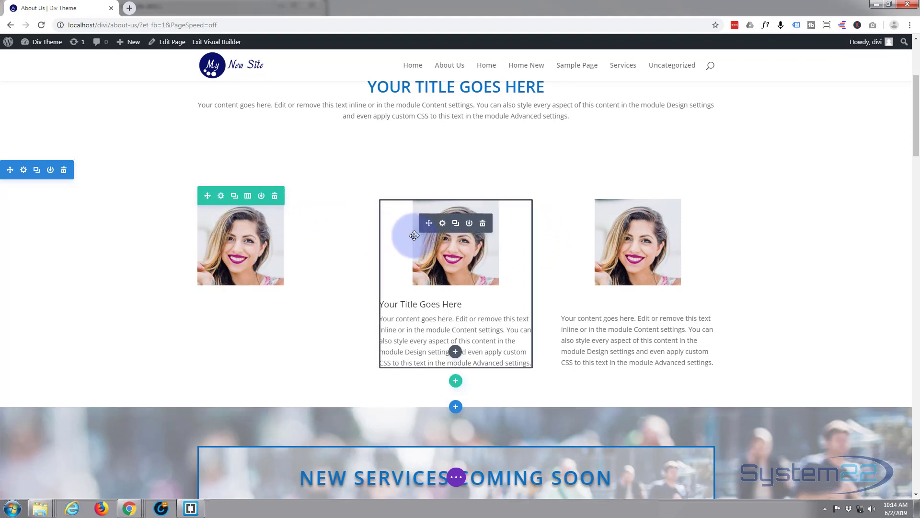
Open the middle Blurb's Design image options, with the panel moved off the portraits.
{"action": "left_click", "coordinate": [443, 224]}
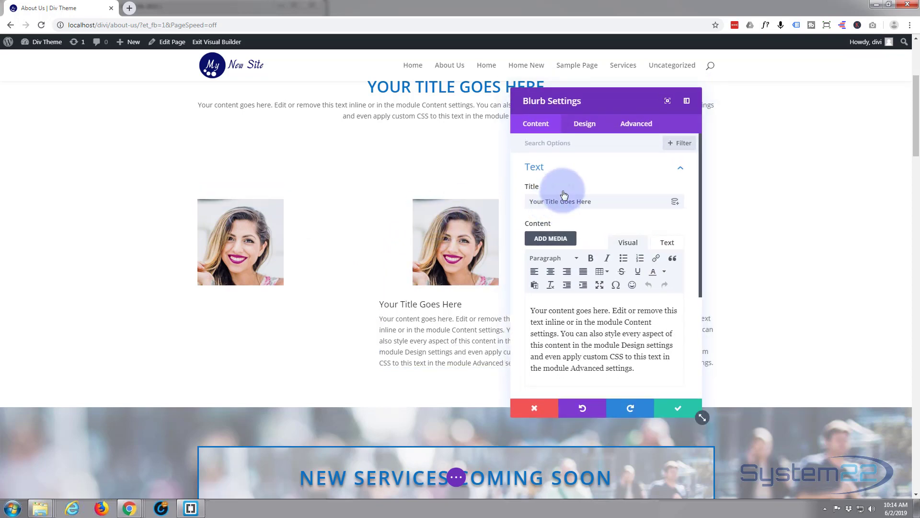
{"action": "left_click", "coordinate": [586, 125]}
{"action": "left_click_drag", "start_coordinate": [610, 98], "coordinate": [669, 95]}
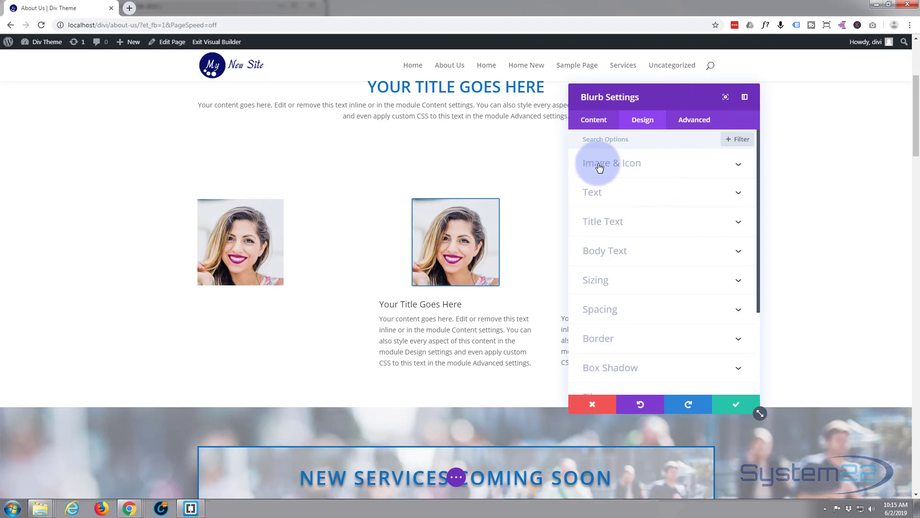
{"action": "left_click", "coordinate": [677, 165]}
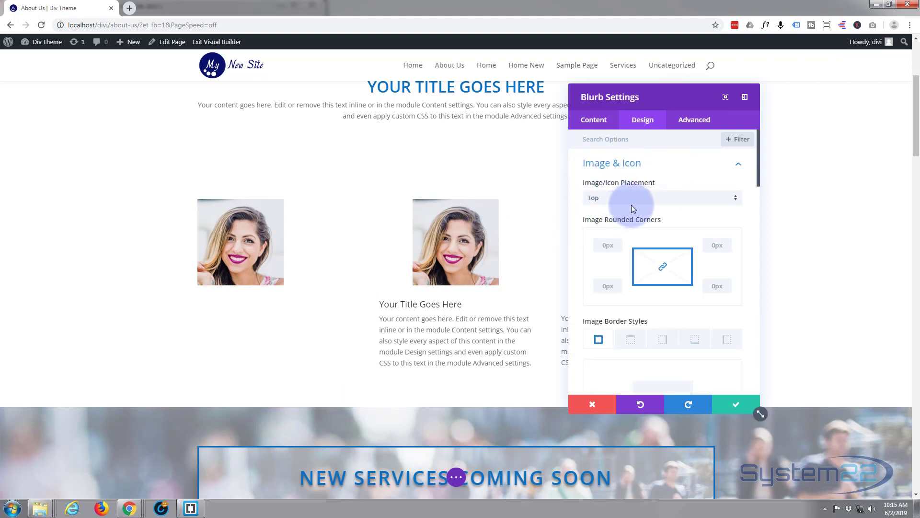
{"action": "scroll", "coordinate": [657, 184], "scroll_direction": "down", "scroll_amount": 2}
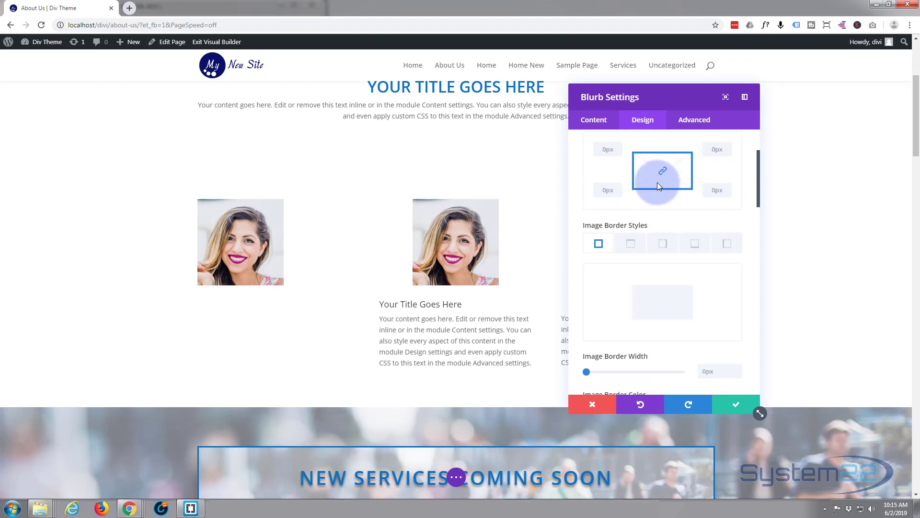
{"action": "scroll", "coordinate": [657, 184], "scroll_direction": "down", "scroll_amount": 5}
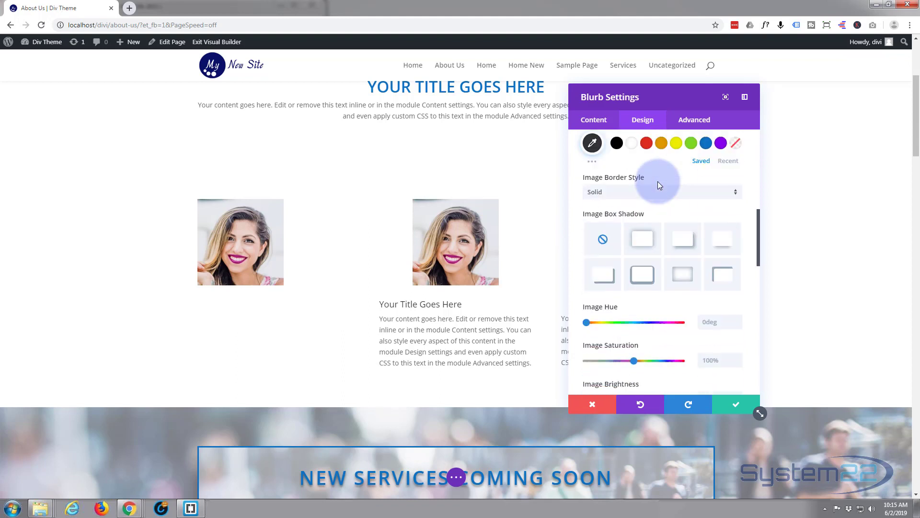
{"action": "scroll", "coordinate": [658, 182], "scroll_direction": "down", "scroll_amount": 4}
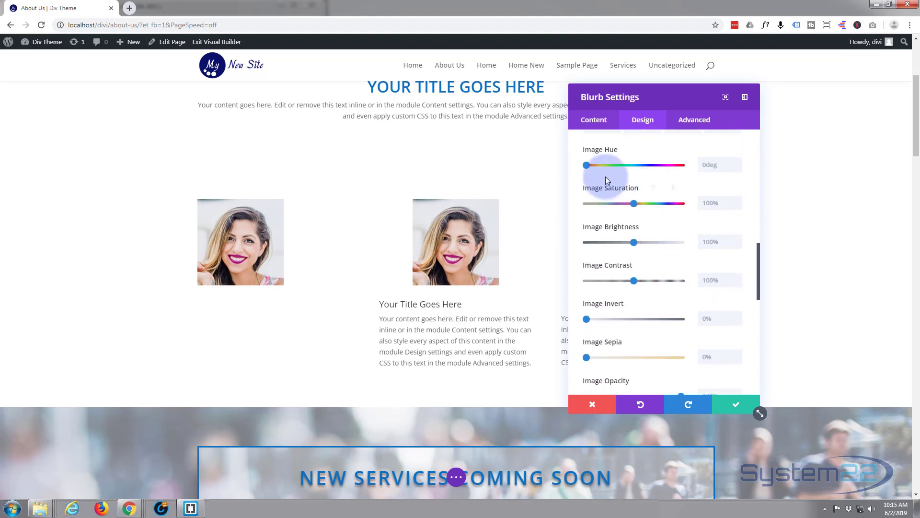
Set the blurb image's hover saturation to 0% and save the settings.
{"action": "left_click", "coordinate": [661, 188]}
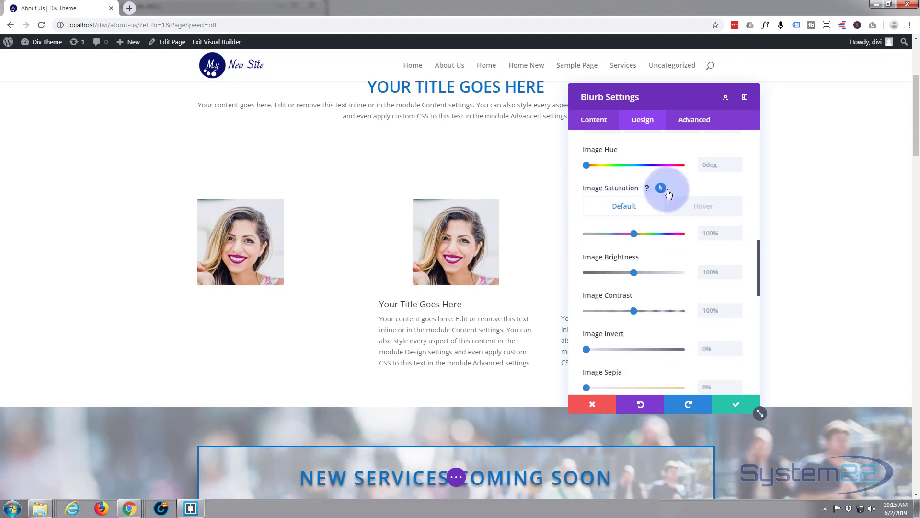
{"action": "left_click", "coordinate": [717, 208]}
{"action": "left_click", "coordinate": [630, 257]}
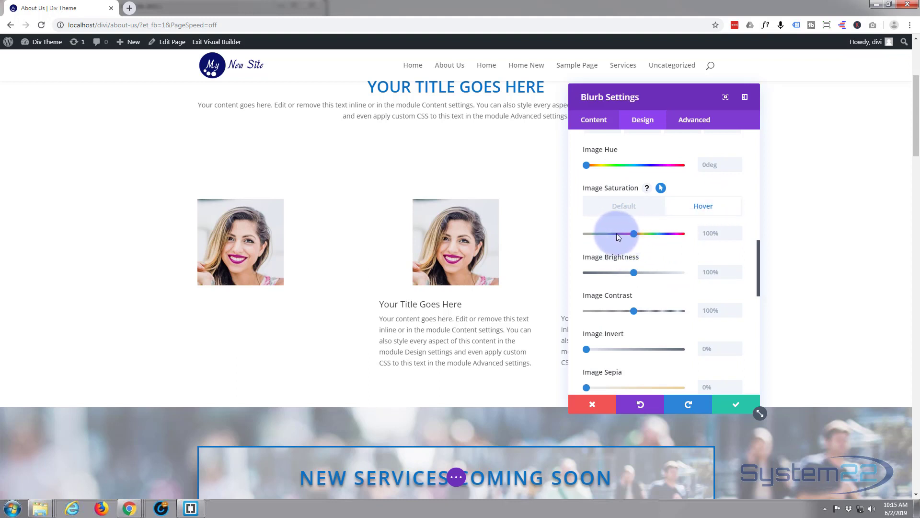
{"action": "left_click_drag", "start_coordinate": [568, 241], "coordinate": [569, 242]}
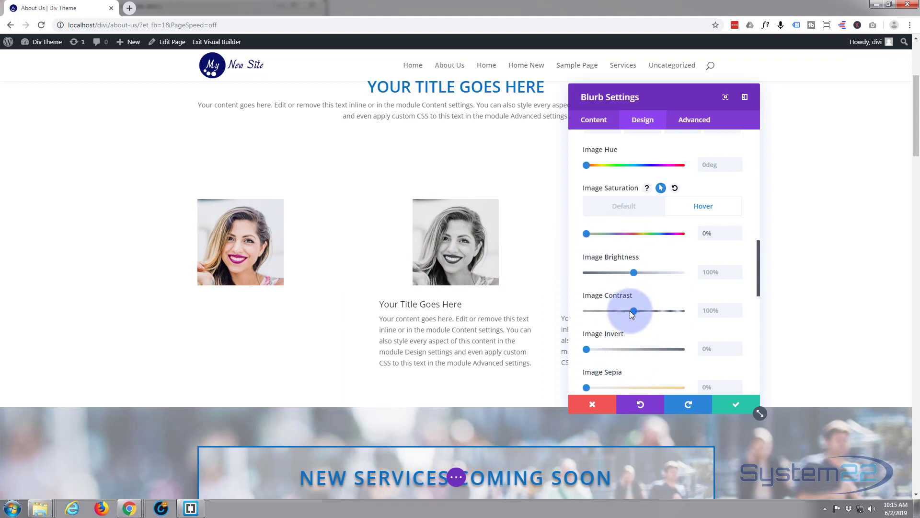
{"action": "scroll", "coordinate": [628, 235], "scroll_direction": "up", "scroll_amount": 4}
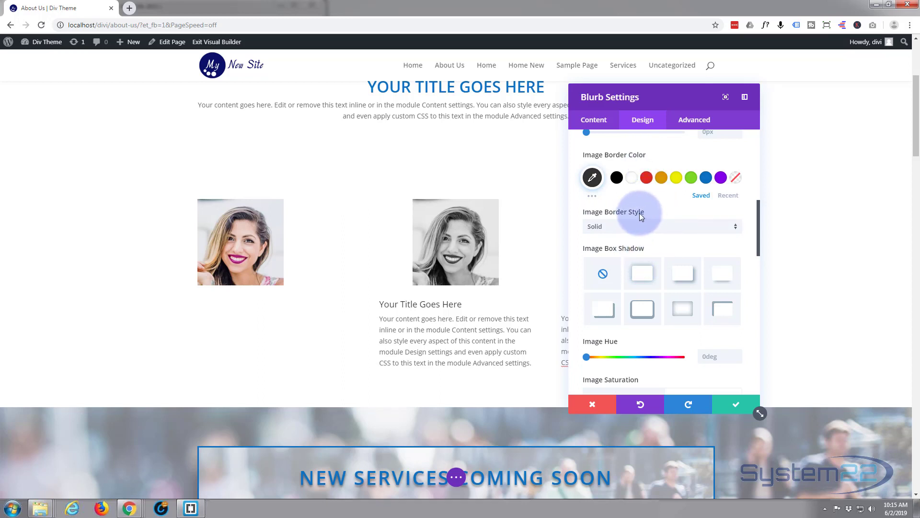
{"action": "scroll", "coordinate": [652, 201], "scroll_direction": "up", "scroll_amount": 4}
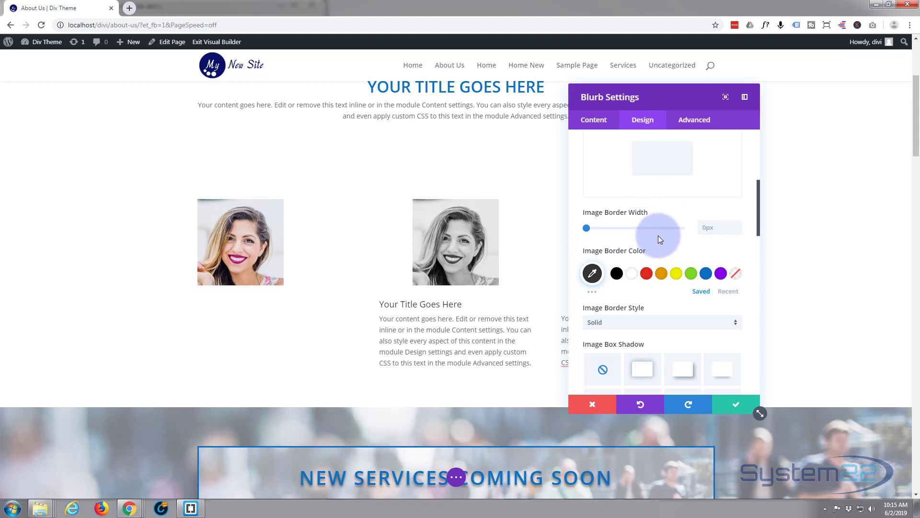
{"action": "left_click", "coordinate": [736, 407]}
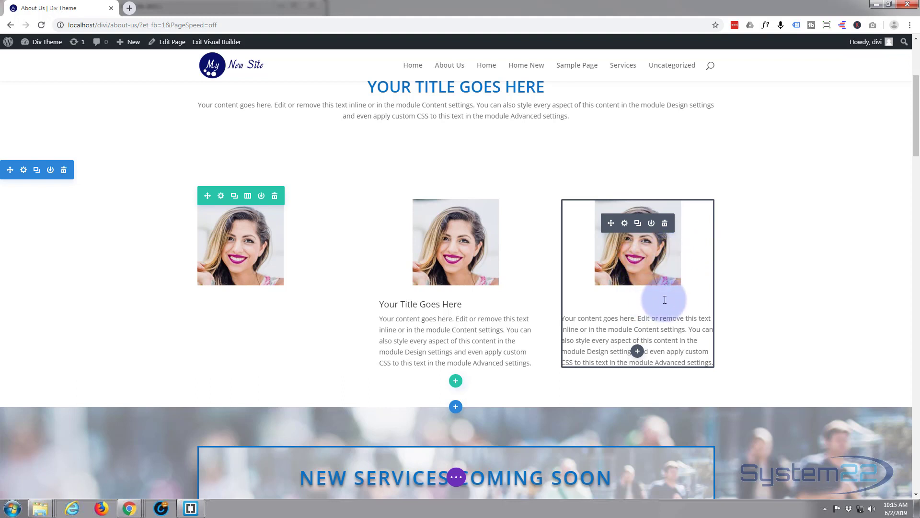
Open the third-column Text module's Design filter options, panel dragged to the page centre.
{"action": "left_click", "coordinate": [624, 224]}
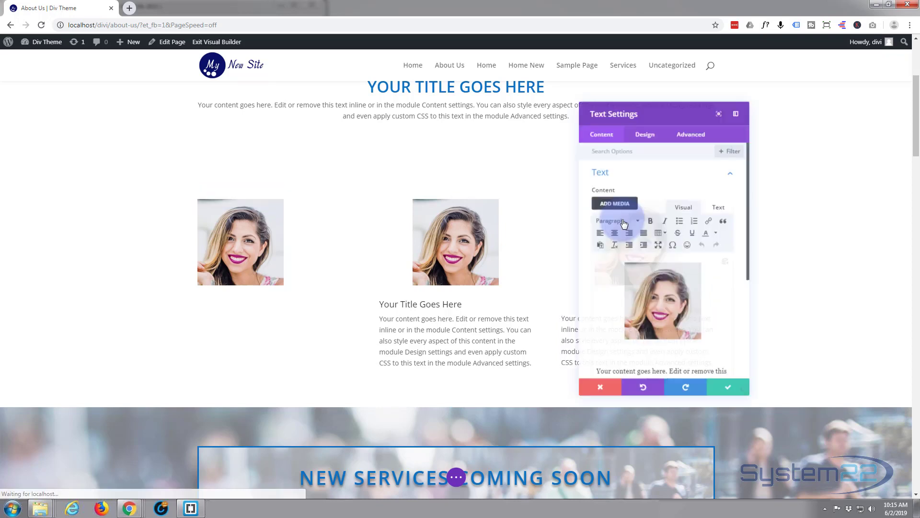
{"action": "left_click", "coordinate": [644, 121]}
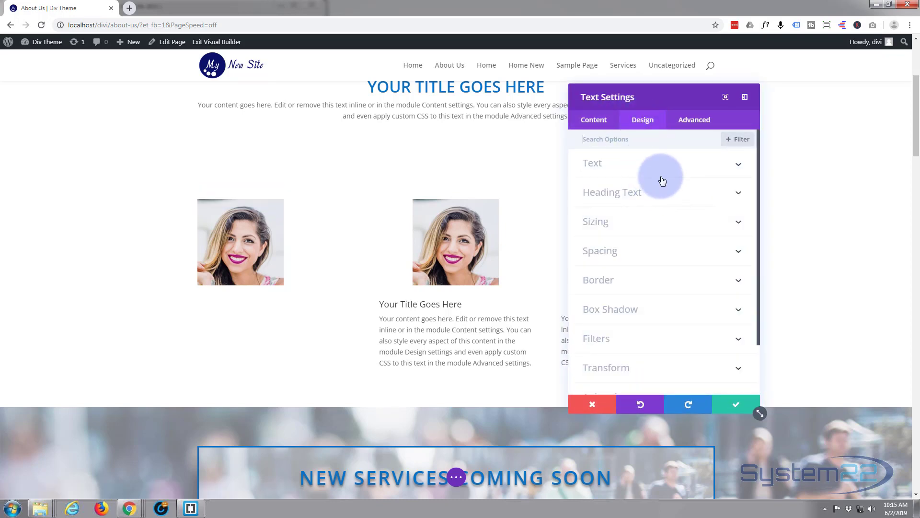
{"action": "scroll", "coordinate": [660, 180], "scroll_direction": "down", "scroll_amount": 2}
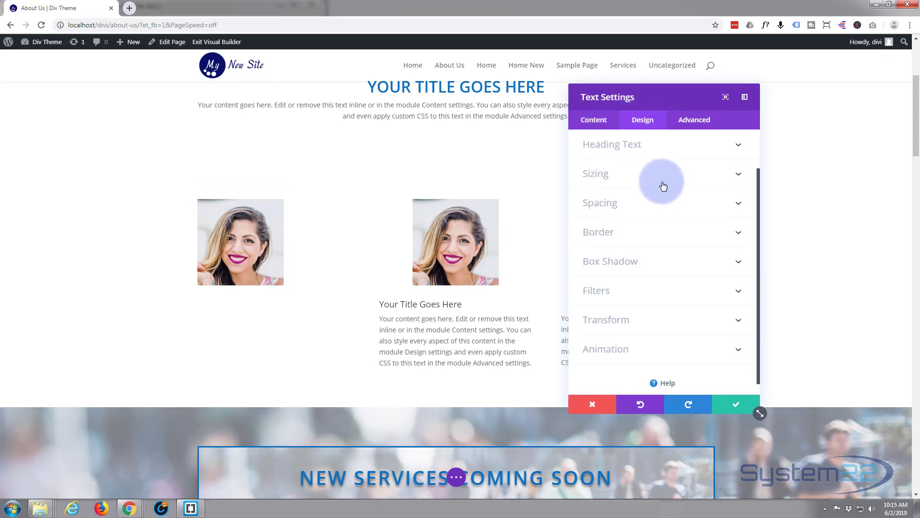
{"action": "left_click", "coordinate": [664, 292]}
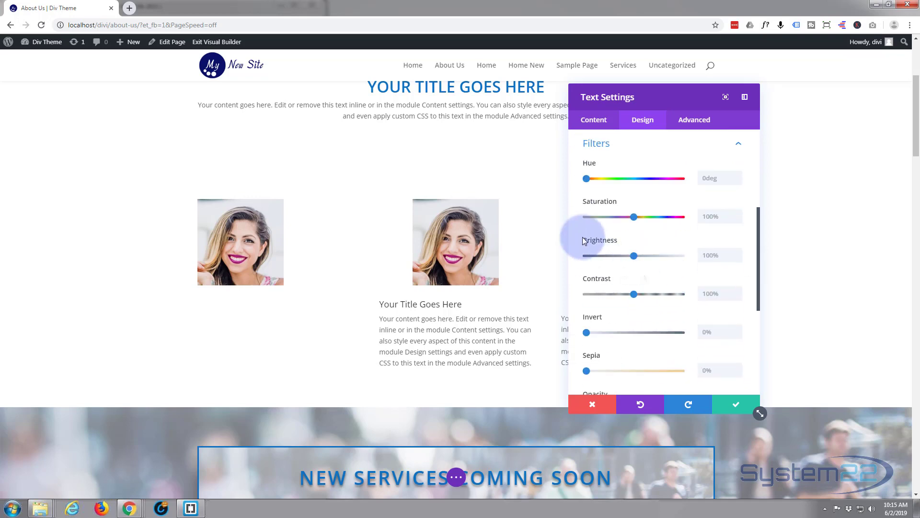
{"action": "left_click_drag", "start_coordinate": [665, 100], "coordinate": [409, 103]}
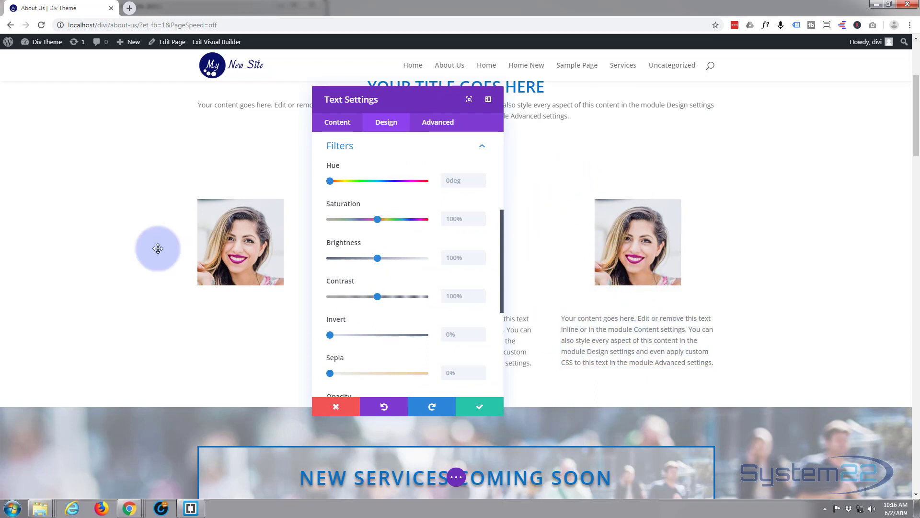
Give the third-column Text module the CSS class 'tim' and save it.
{"action": "left_click", "coordinate": [444, 126]}
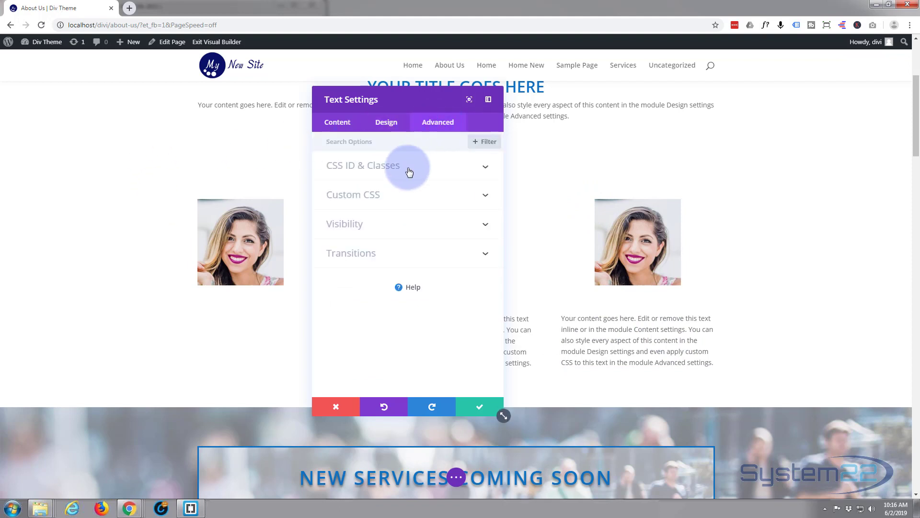
{"action": "left_click", "coordinate": [376, 170]}
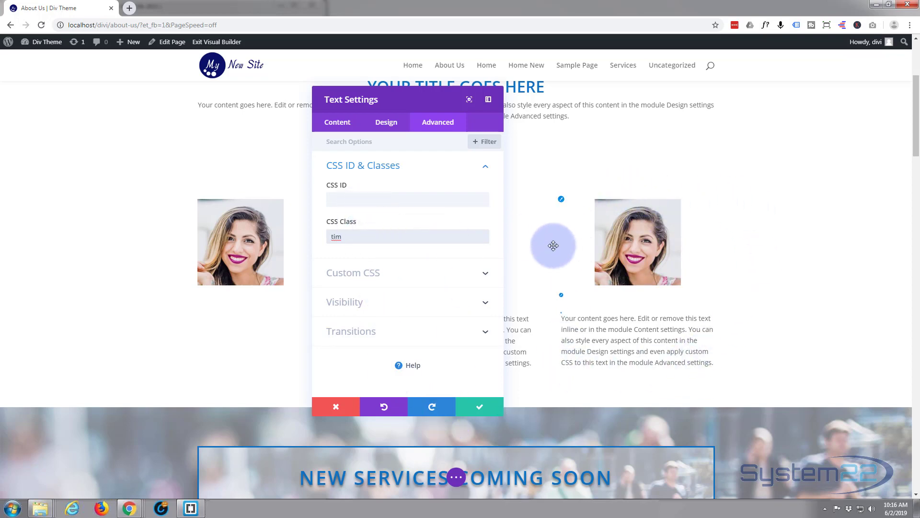
{"action": "left_click", "coordinate": [482, 410]}
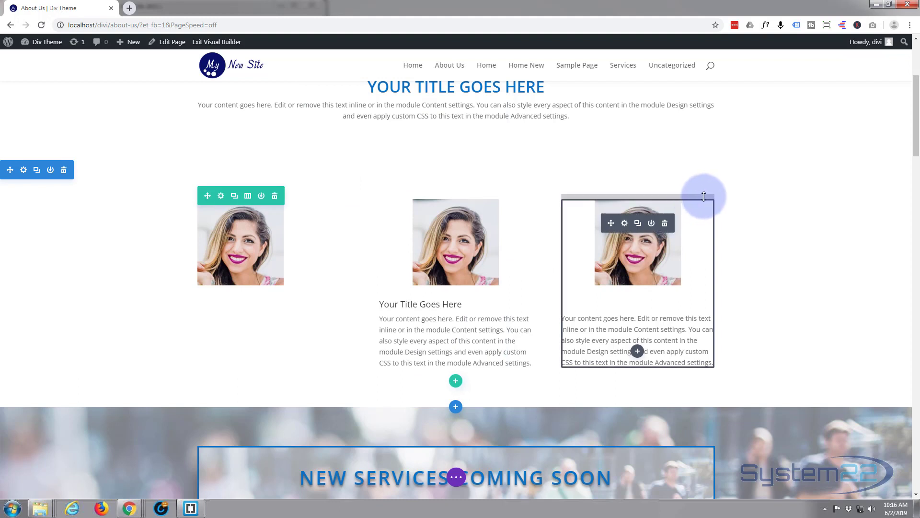
Check the Text module's raw HTML, save it, and expand the page-wide builder options.
{"action": "left_click", "coordinate": [625, 224]}
{"action": "left_click", "coordinate": [595, 254]}
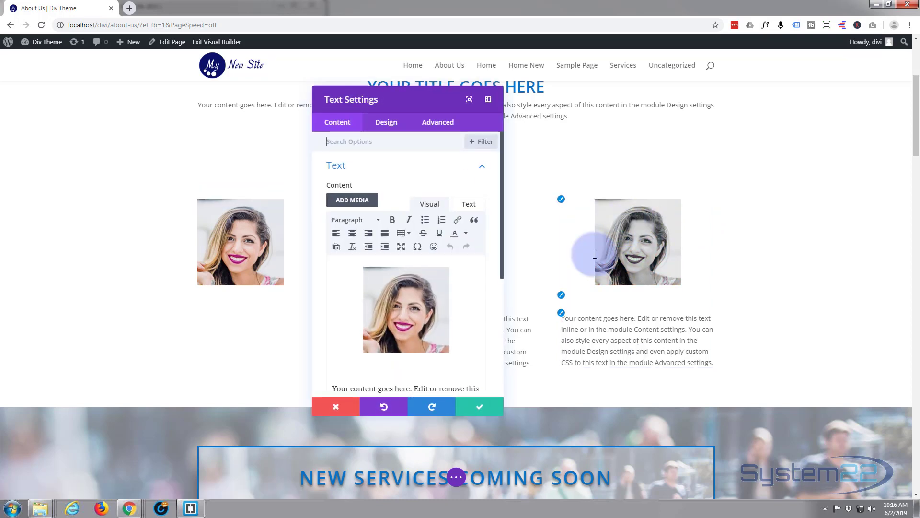
{"action": "left_click", "coordinate": [469, 205]}
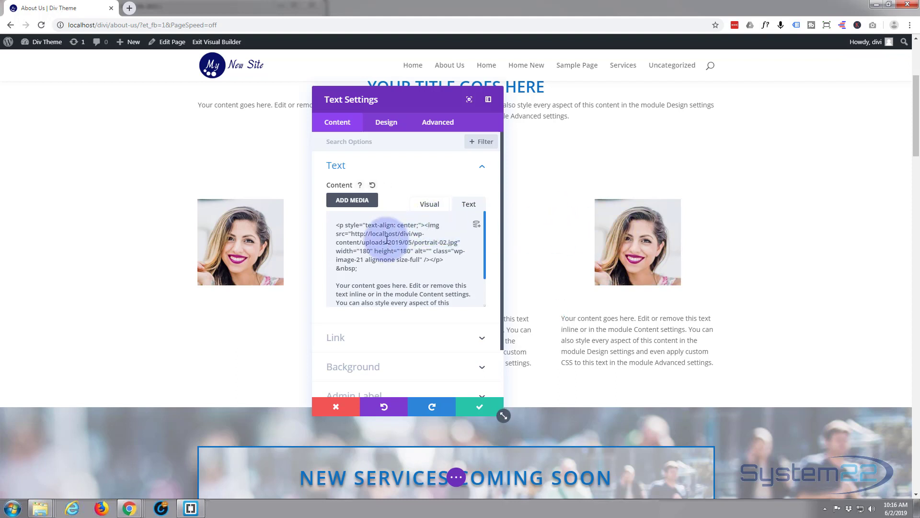
{"action": "left_click", "coordinate": [480, 407]}
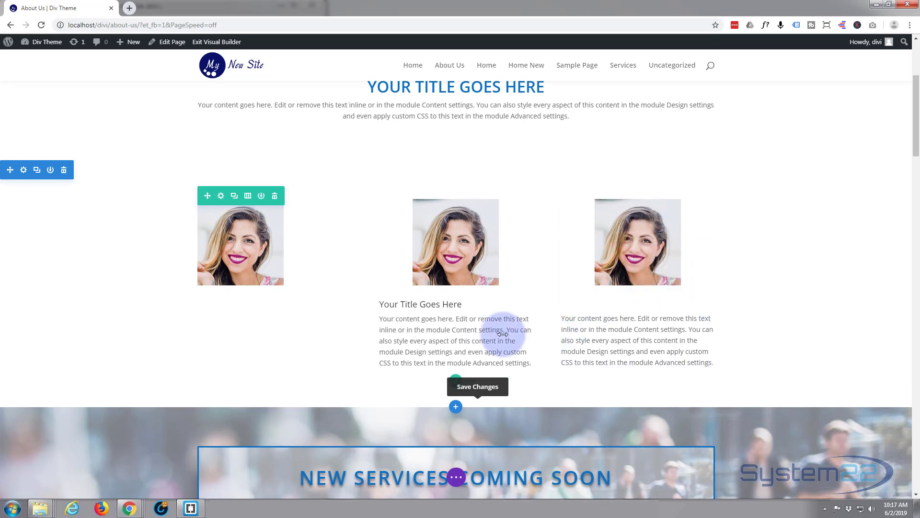
{"action": "left_click", "coordinate": [455, 479]}
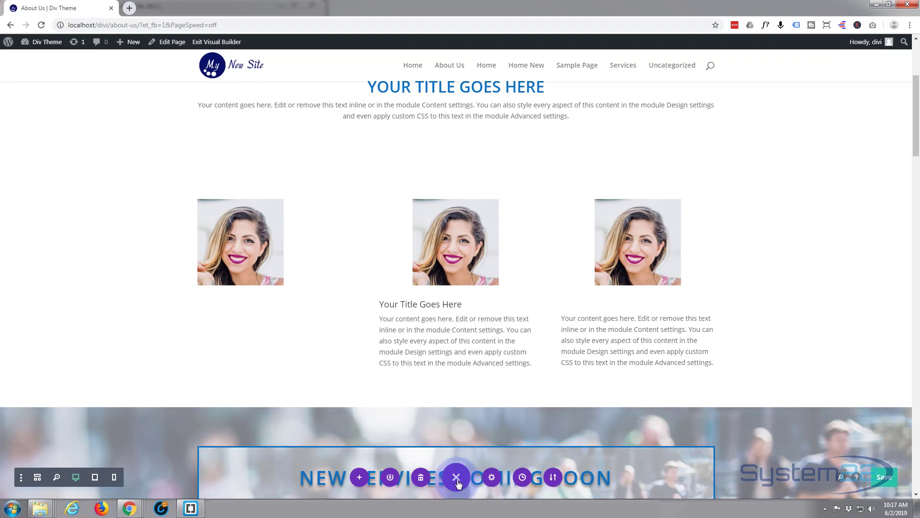
Add a page Custom CSS img rule with filter:grayscale(100%) for the module's class.
{"action": "left_click", "coordinate": [492, 478]}
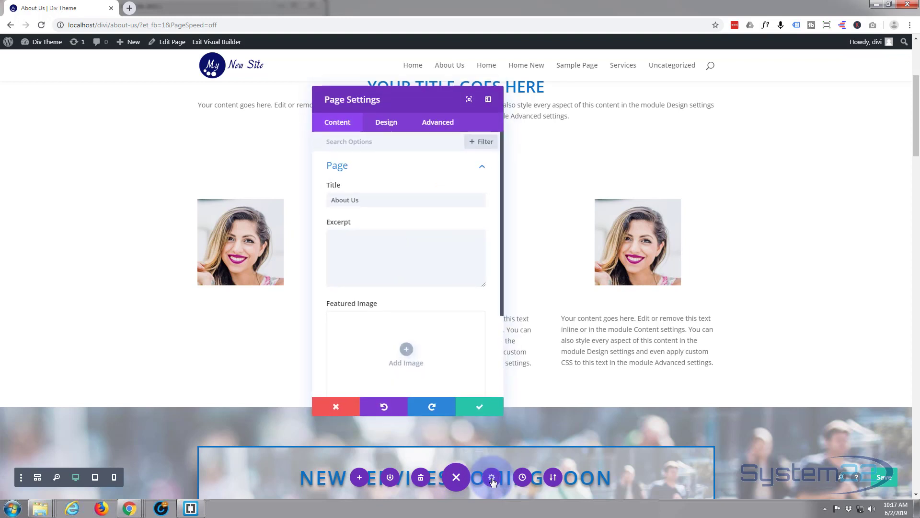
{"action": "left_click", "coordinate": [436, 123]}
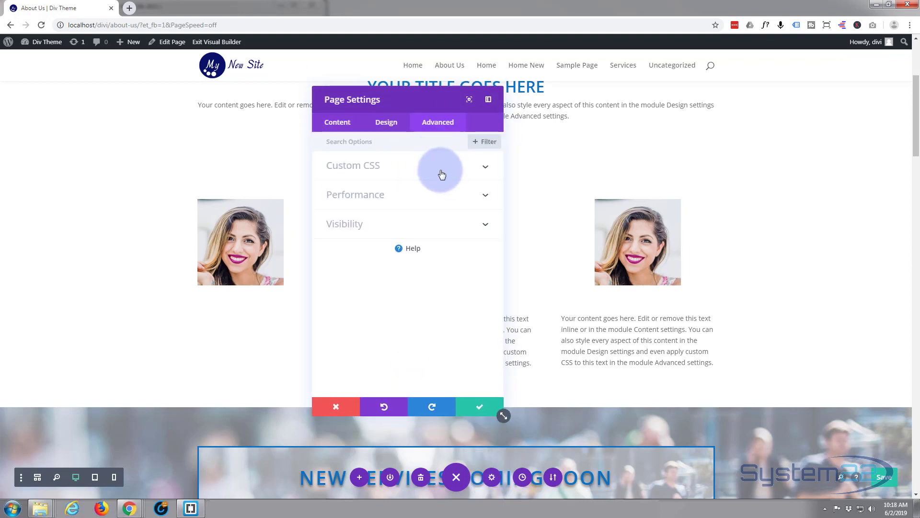
{"action": "left_click", "coordinate": [442, 174]}
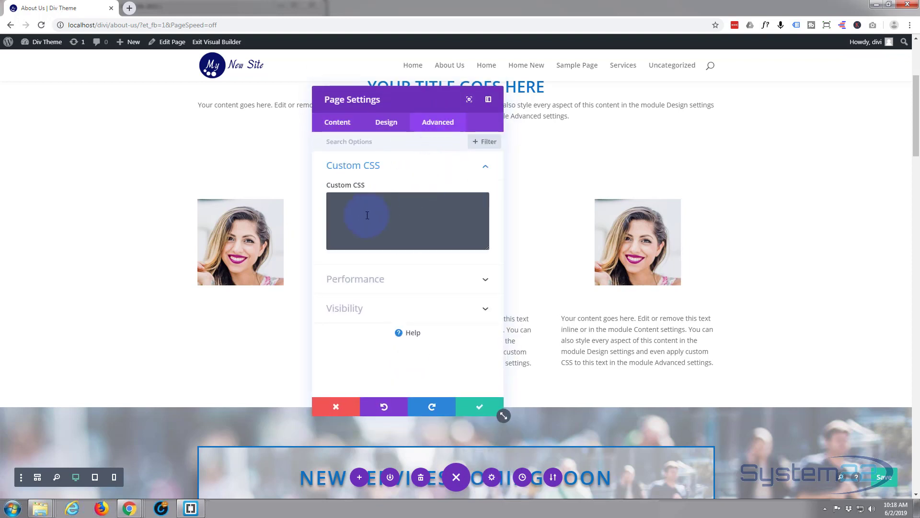
{"action": "left_click", "coordinate": [351, 205]}
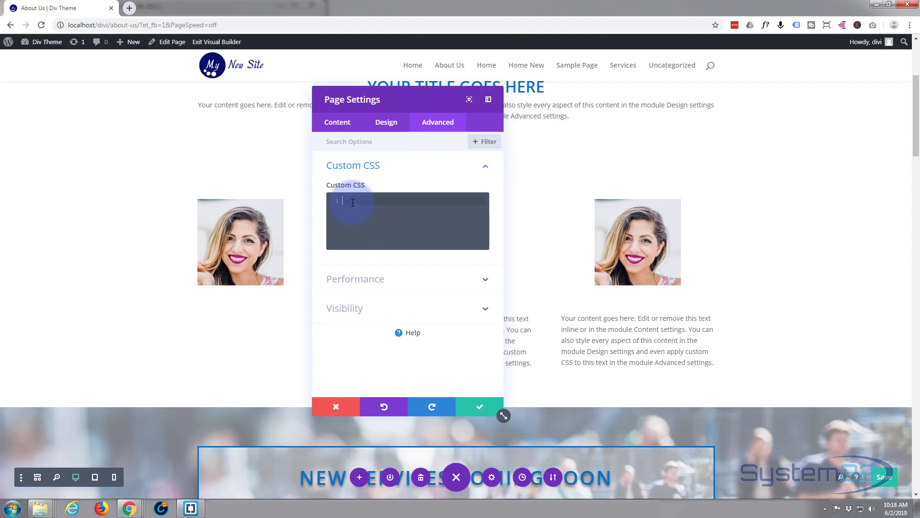
{"action": "type", "text": "."}
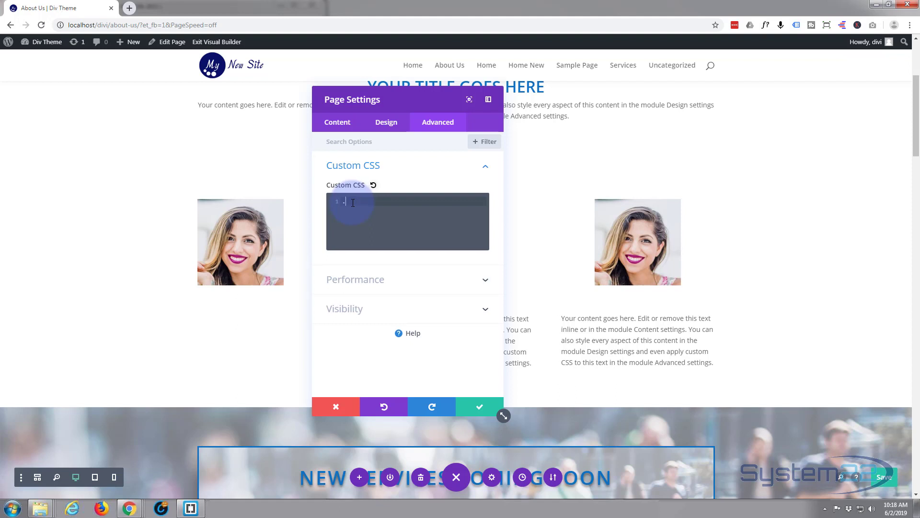
{"action": "type", "text": "tit"}
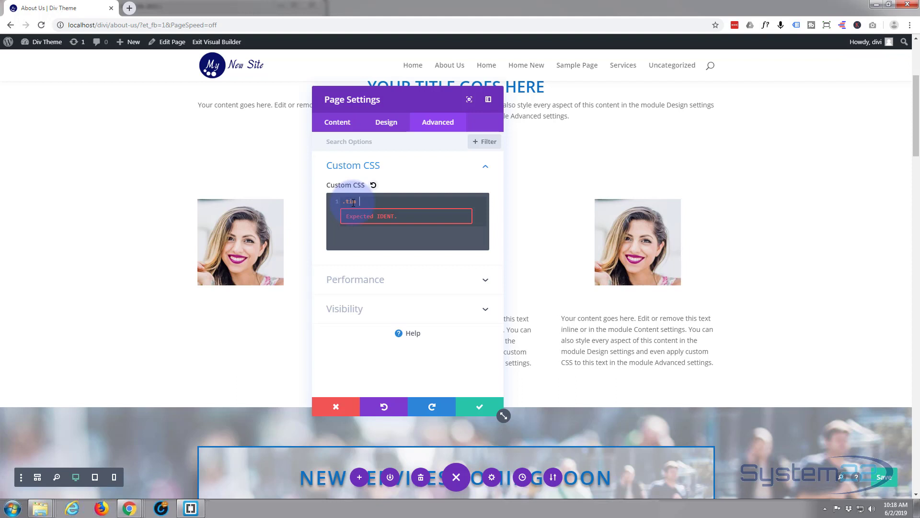
{"action": "type", "text": " img {"}
{"action": "key", "text": "Return"}
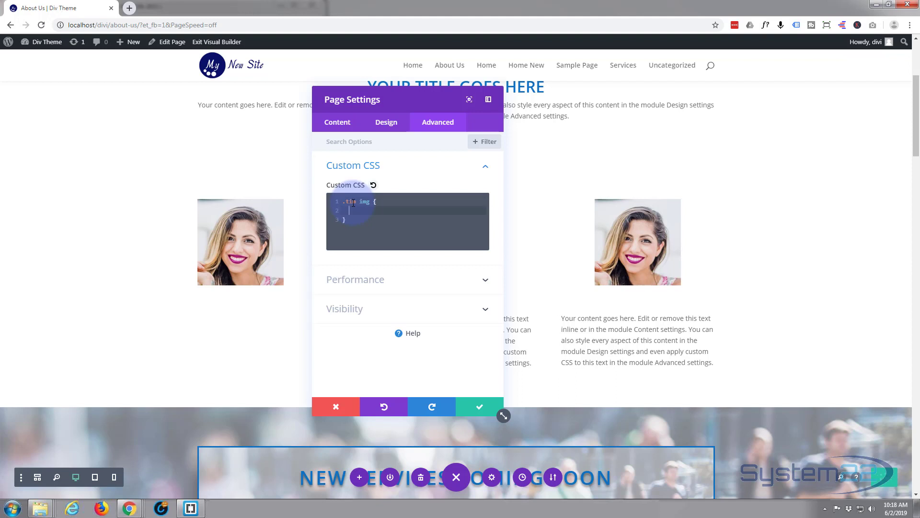
{"action": "key", "text": "ctrl+z"}
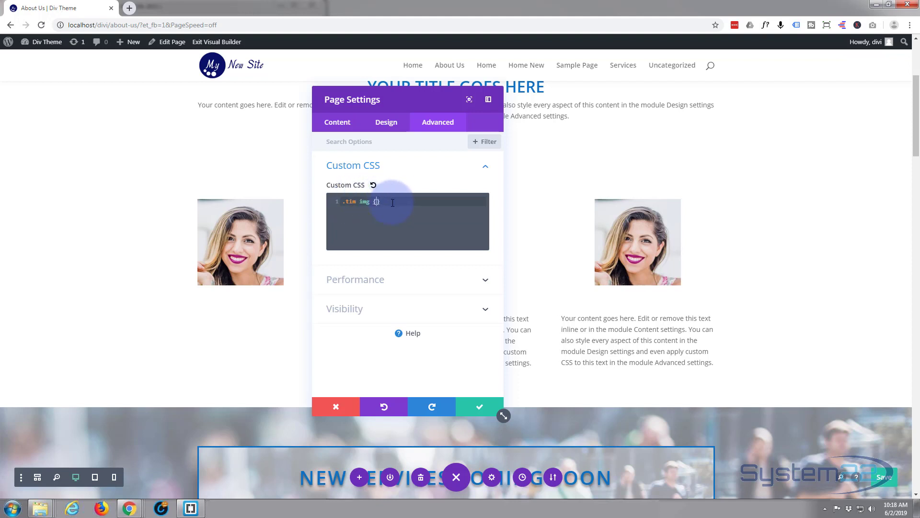
{"action": "key", "text": "Return"}
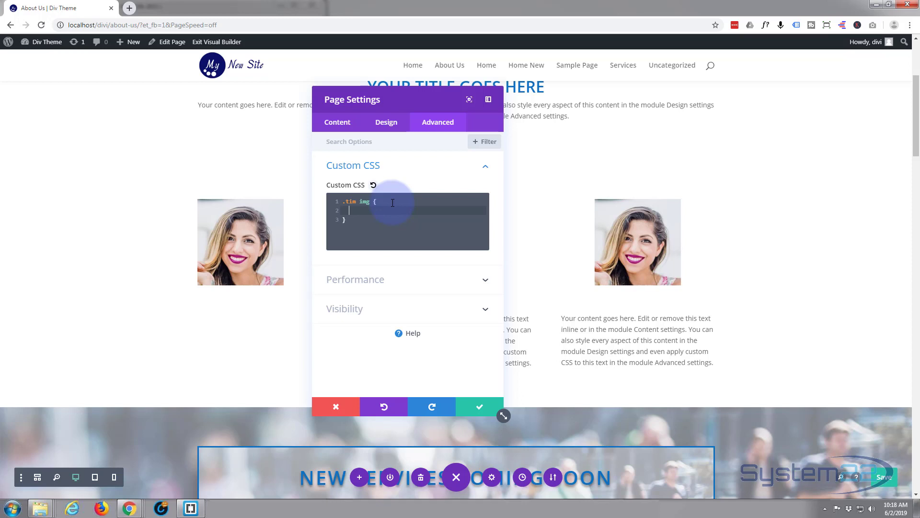
{"action": "type", "text": "filt"}
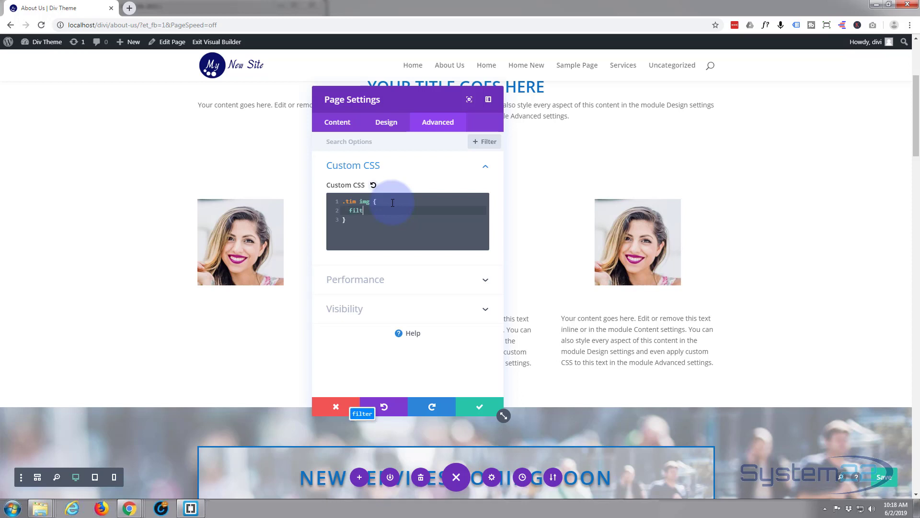
{"action": "type", "text": "er:"}
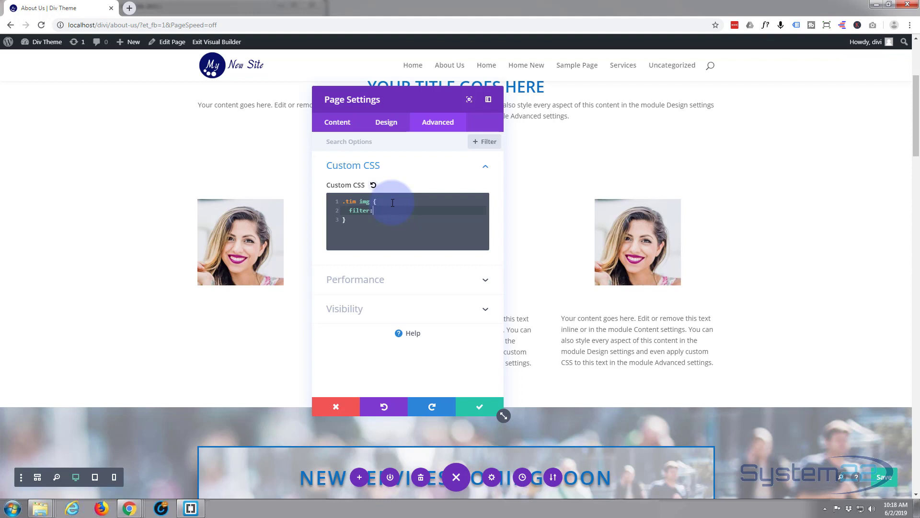
{"action": "type", "text": "gray"}
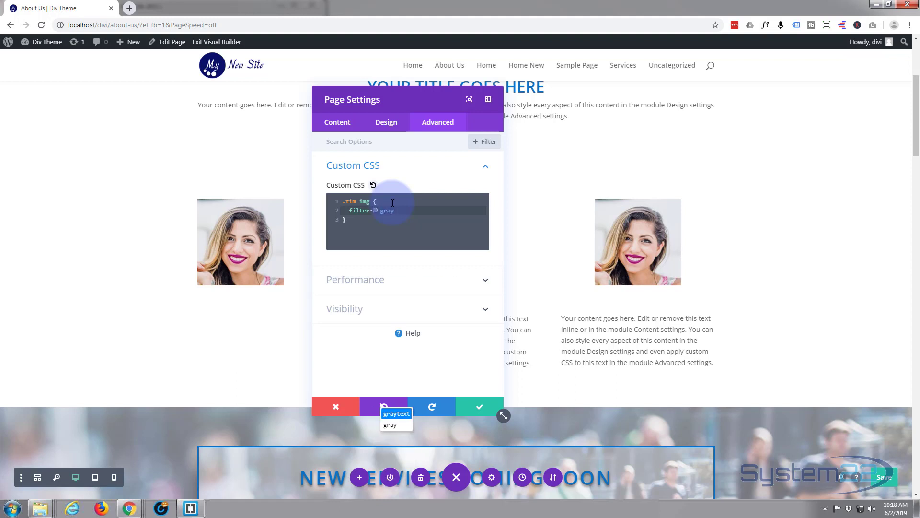
{"action": "type", "text": "scal"}
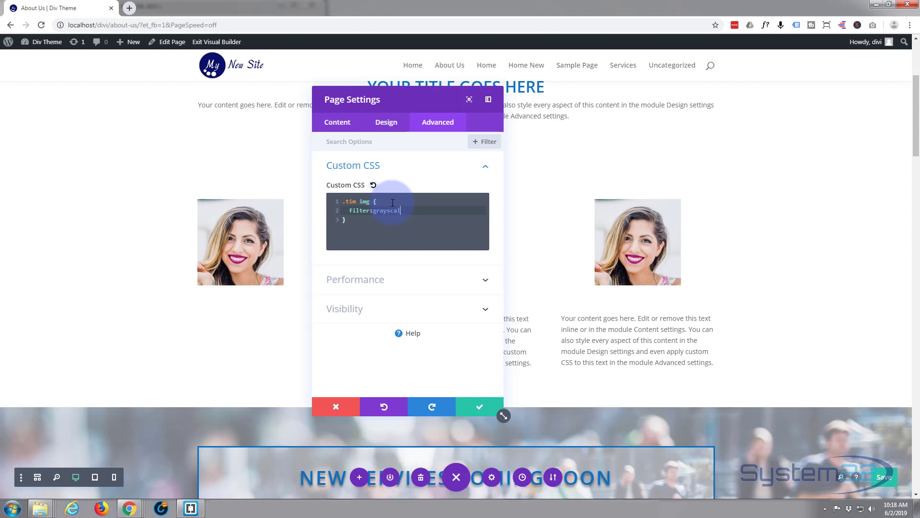
{"action": "type", "text": "e(100%);"}
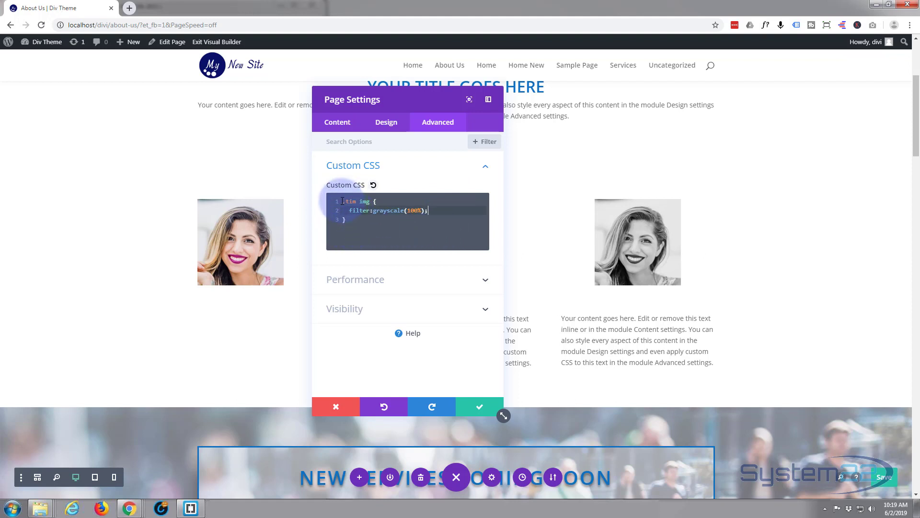
{"action": "left_click_drag", "start_coordinate": [342, 201], "coordinate": [363, 226]}
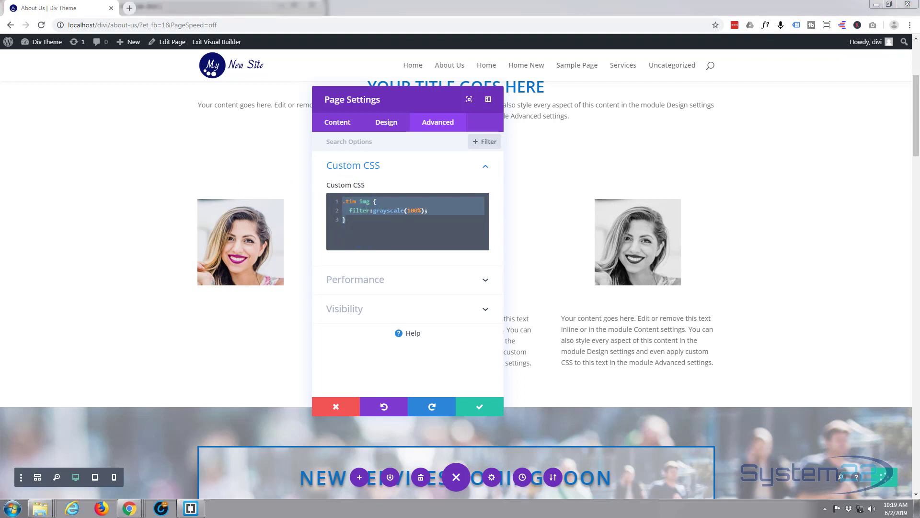
Save the page, preview it live, then reopen it in the Visual Builder.
{"action": "left_click", "coordinate": [479, 407]}
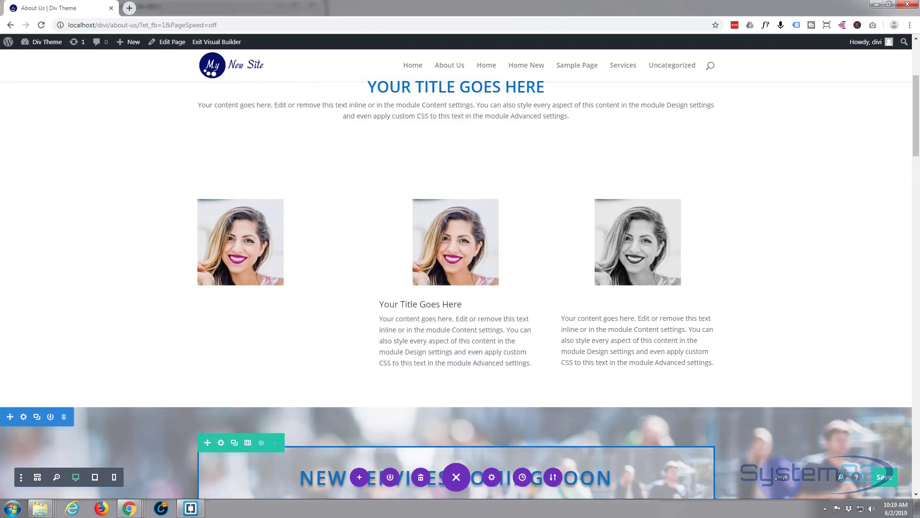
{"action": "left_click", "coordinate": [886, 482]}
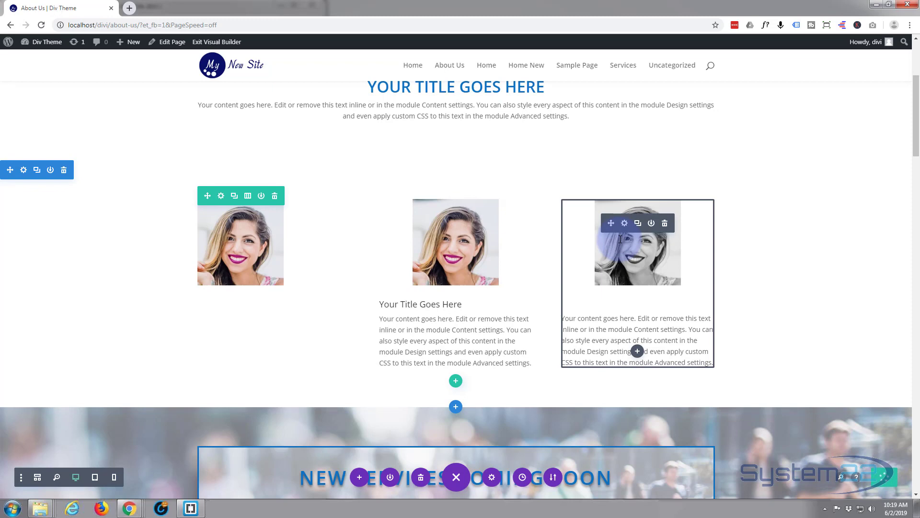
{"action": "left_click", "coordinate": [209, 43]}
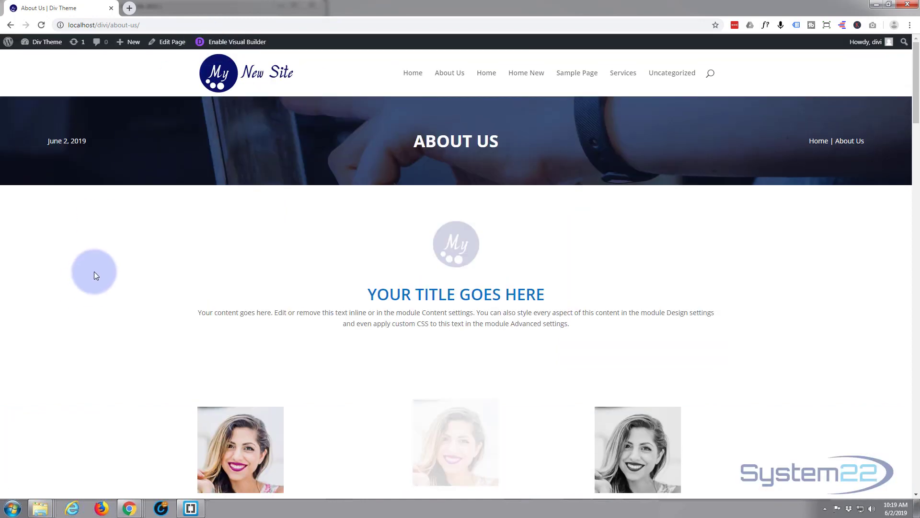
{"action": "scroll", "coordinate": [99, 206], "scroll_direction": "down", "scroll_amount": 3}
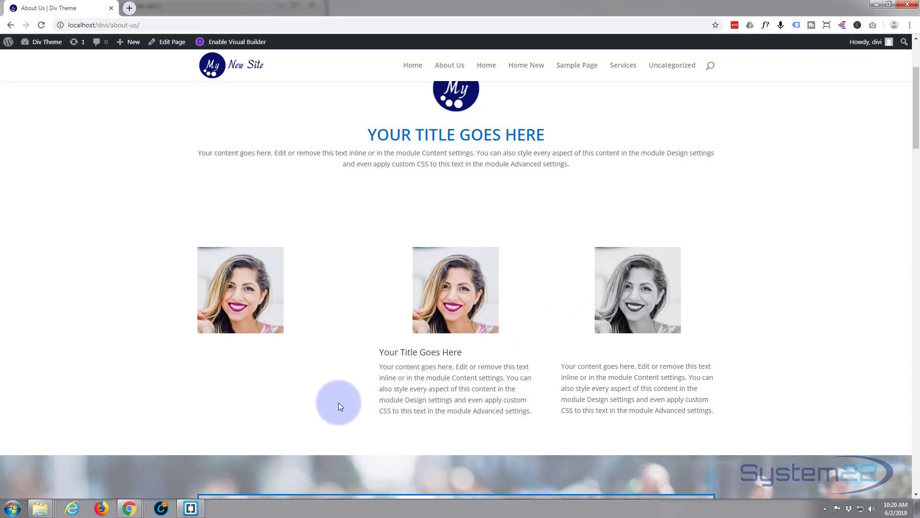
{"action": "left_click", "coordinate": [235, 42]}
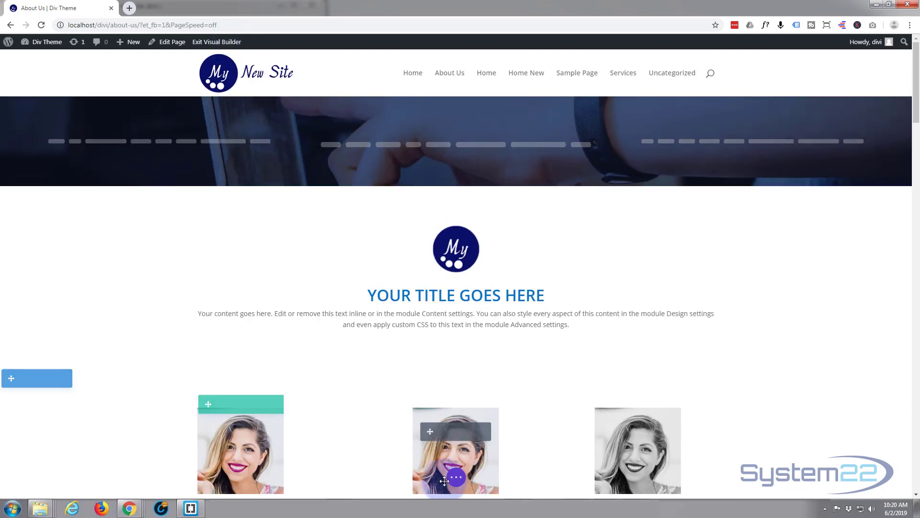
Open the page's Custom CSS under Page Settings > Advanced.
{"action": "left_click", "coordinate": [456, 479]}
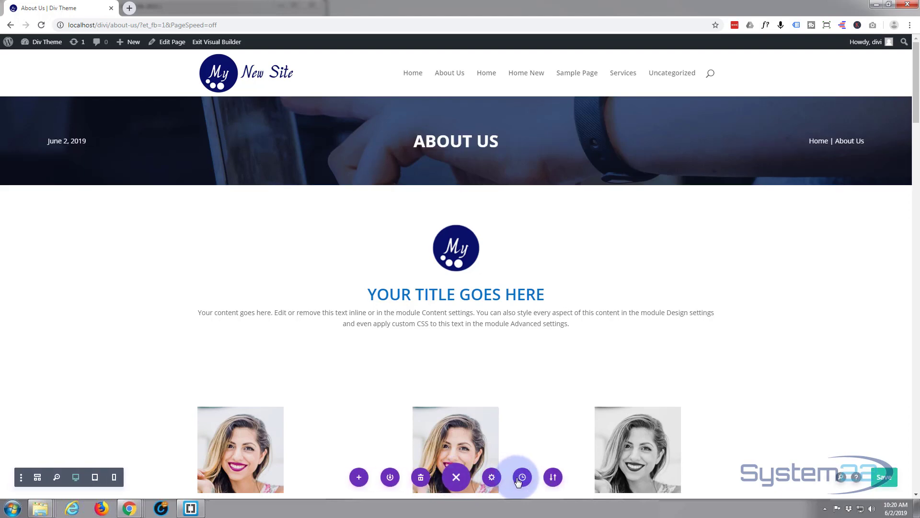
{"action": "left_click", "coordinate": [492, 477]}
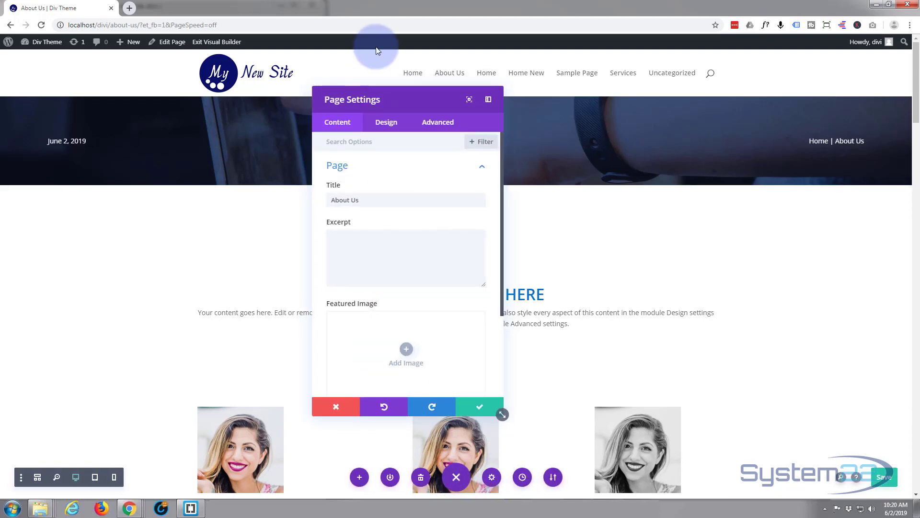
{"action": "left_click", "coordinate": [442, 126]}
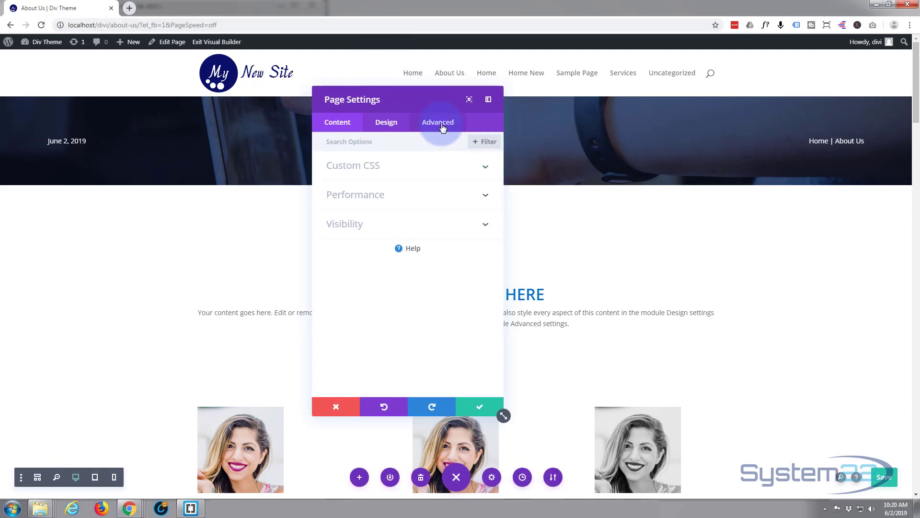
{"action": "left_click", "coordinate": [420, 170]}
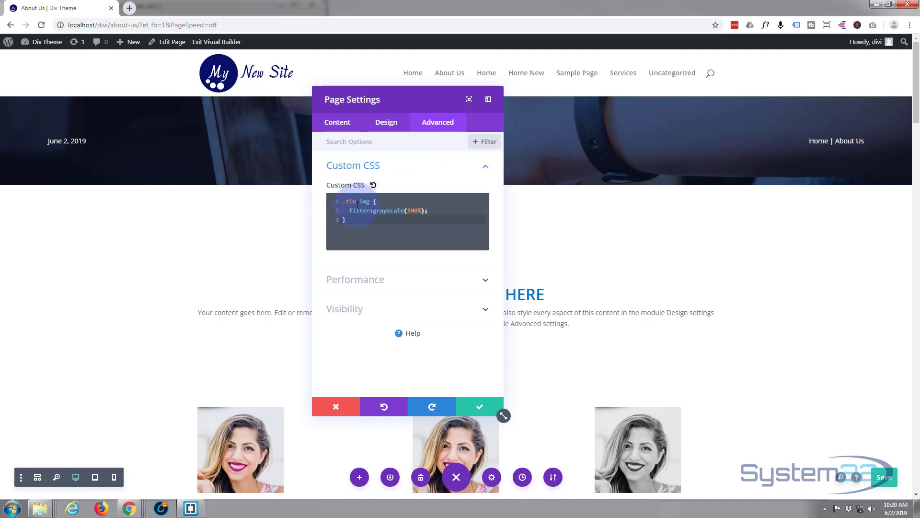
Change the CSS selector to .tim img:hover, confirm it, and save the page.
{"action": "left_click", "coordinate": [345, 201]}
{"action": "type", "text": "t"}
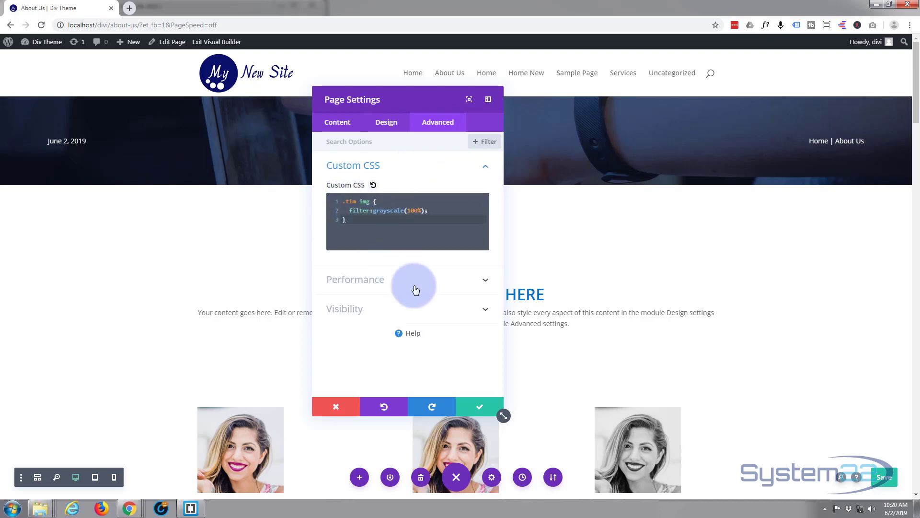
{"action": "left_click", "coordinate": [370, 202]}
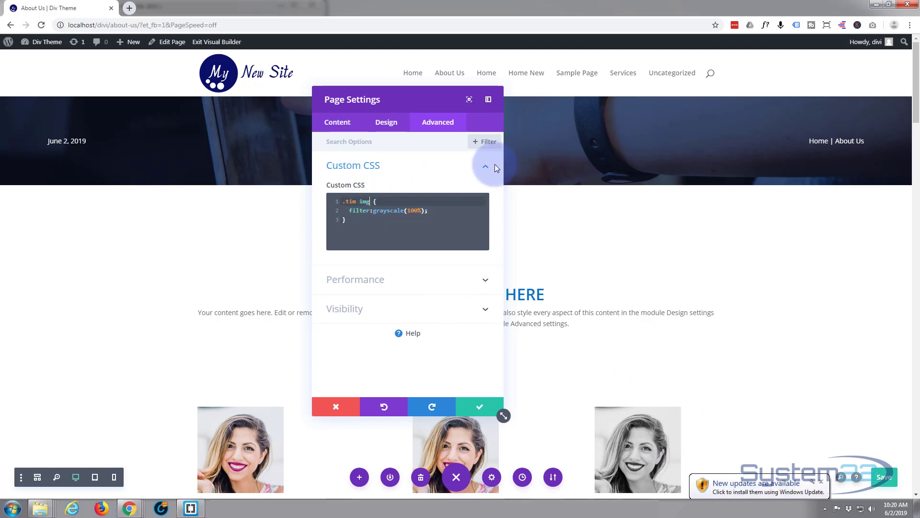
{"action": "type", "text": ":"}
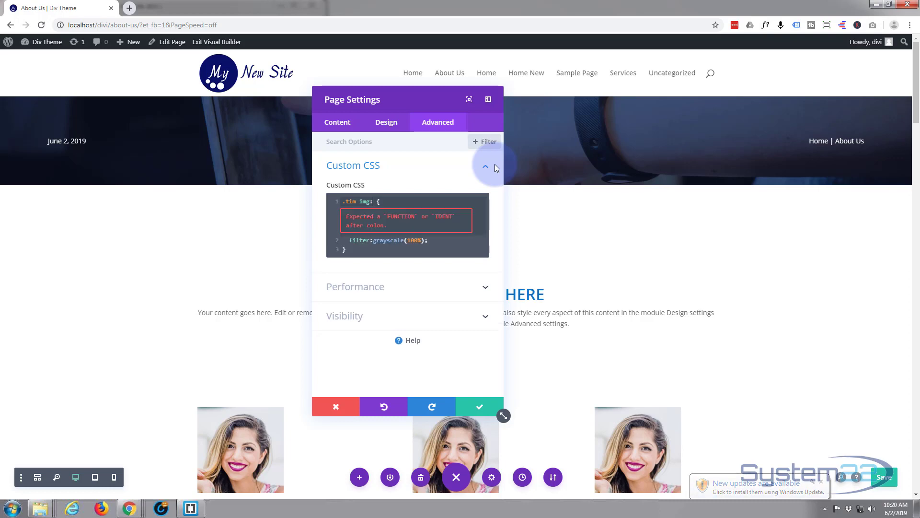
{"action": "type", "text": "hover"}
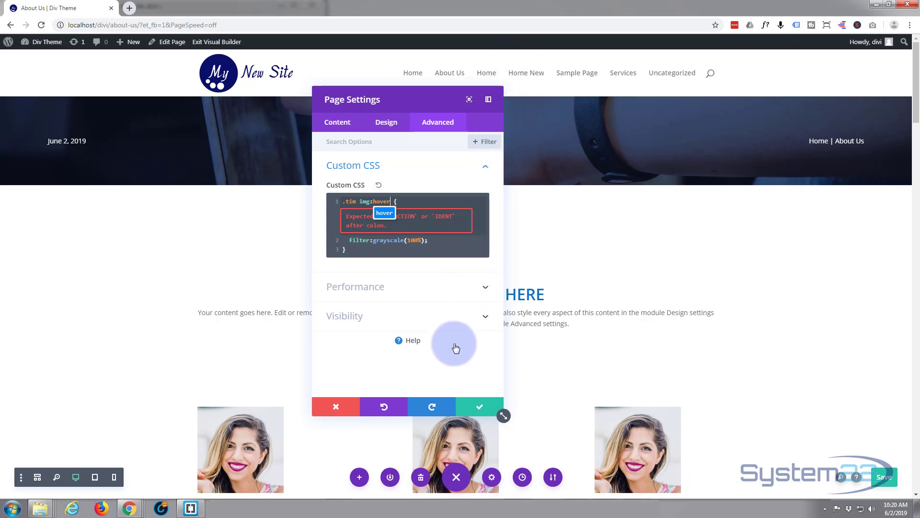
{"action": "left_click", "coordinate": [484, 406]}
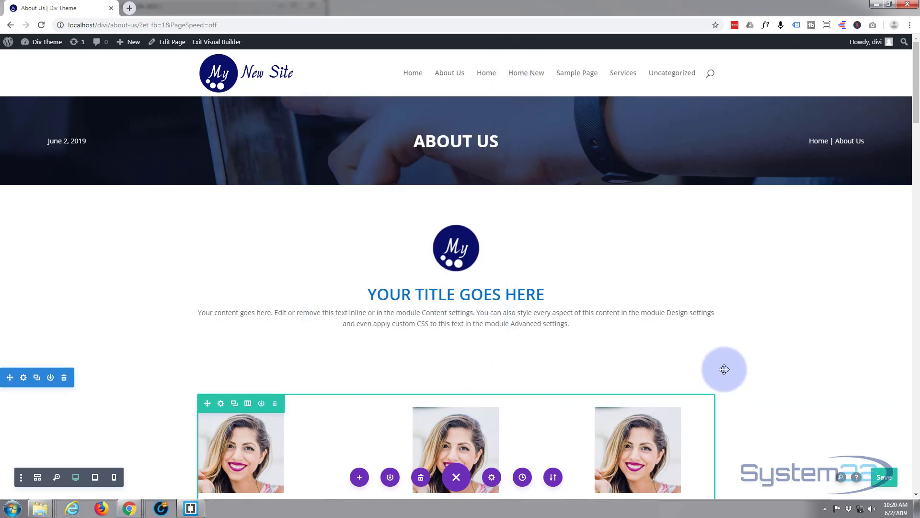
{"action": "left_click", "coordinate": [886, 476]}
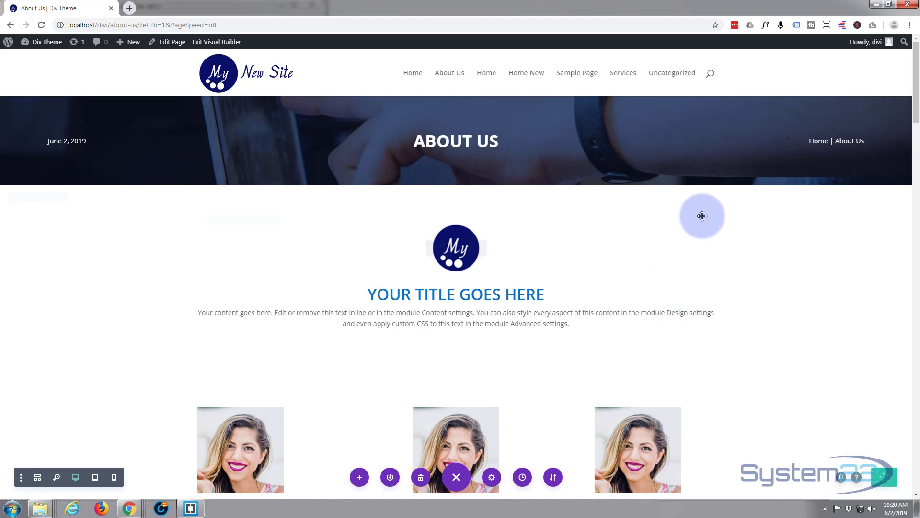
{"action": "mouse_move", "coordinate": [703, 215]}
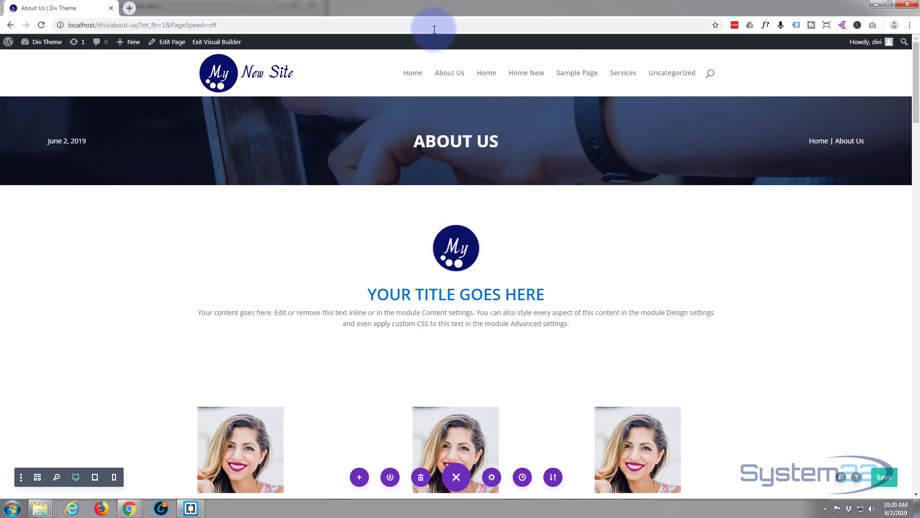
{"action": "left_click", "coordinate": [195, 48]}
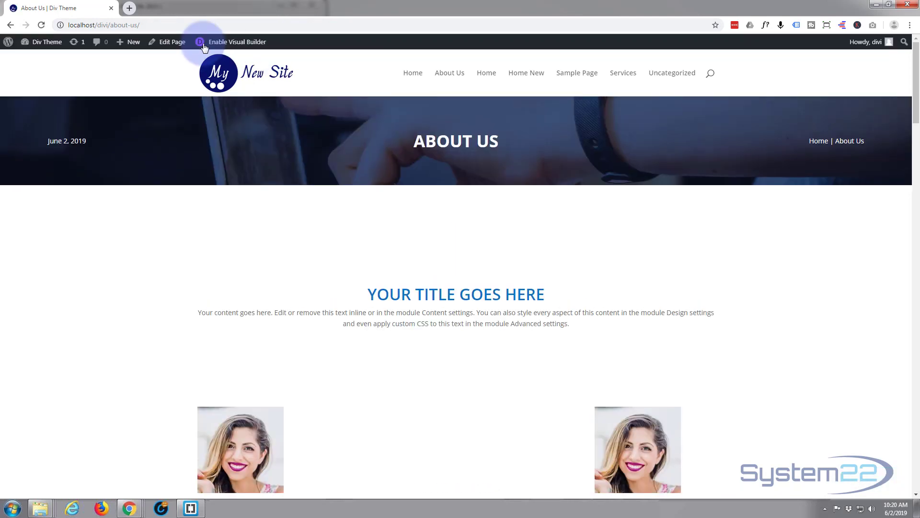
{"action": "scroll", "coordinate": [180, 157], "scroll_direction": "down", "scroll_amount": 4}
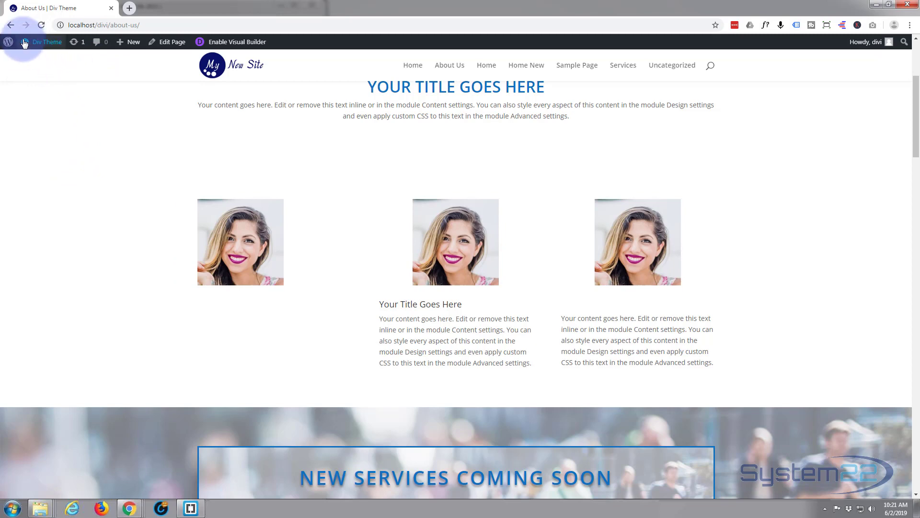
{"action": "mouse_move", "coordinate": [39, 43]}
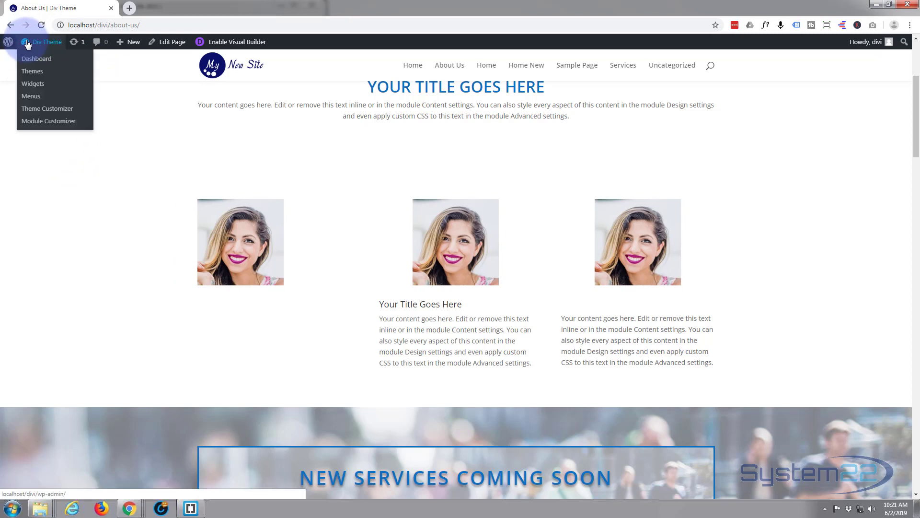
{"action": "left_click", "coordinate": [55, 112]}
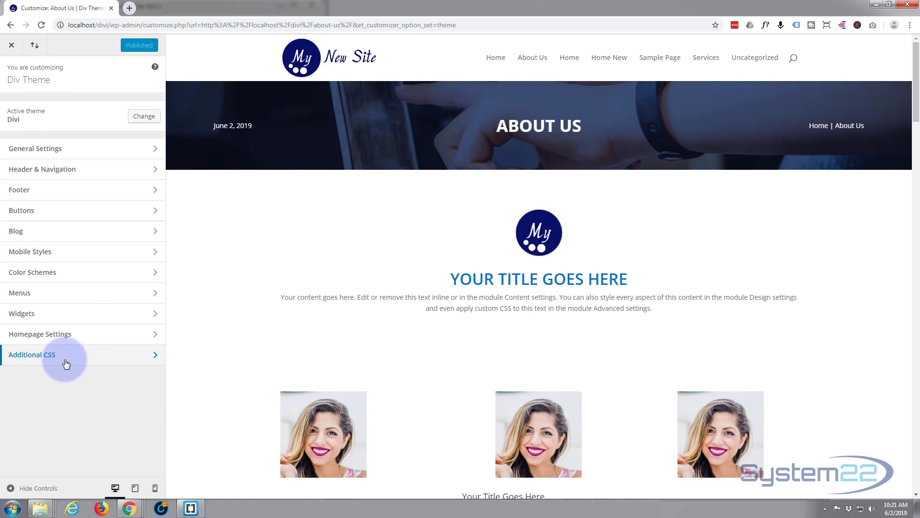
{"action": "left_click", "coordinate": [66, 364]}
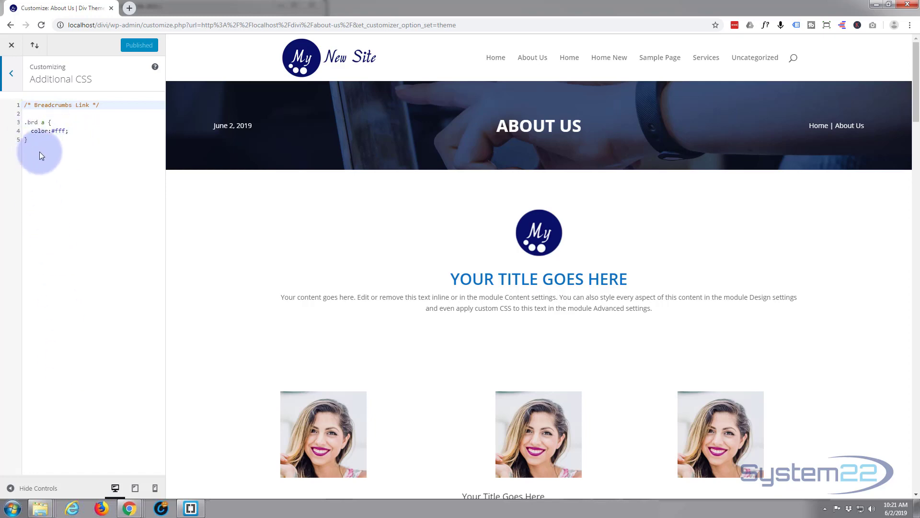
{"action": "left_click", "coordinate": [13, 46]}
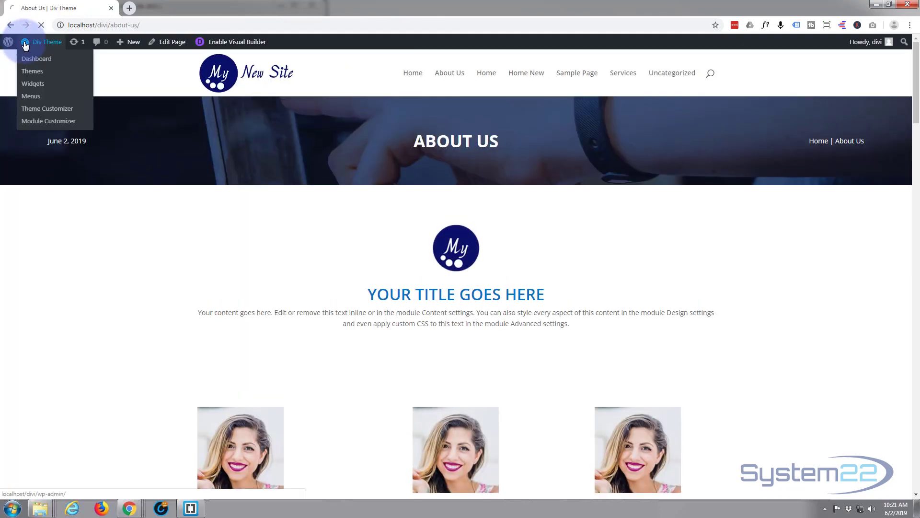
Go from the Dashboard to Divi > Theme Options and scroll to the Custom CSS holding the .brd a rule.
{"action": "left_click", "coordinate": [25, 44]}
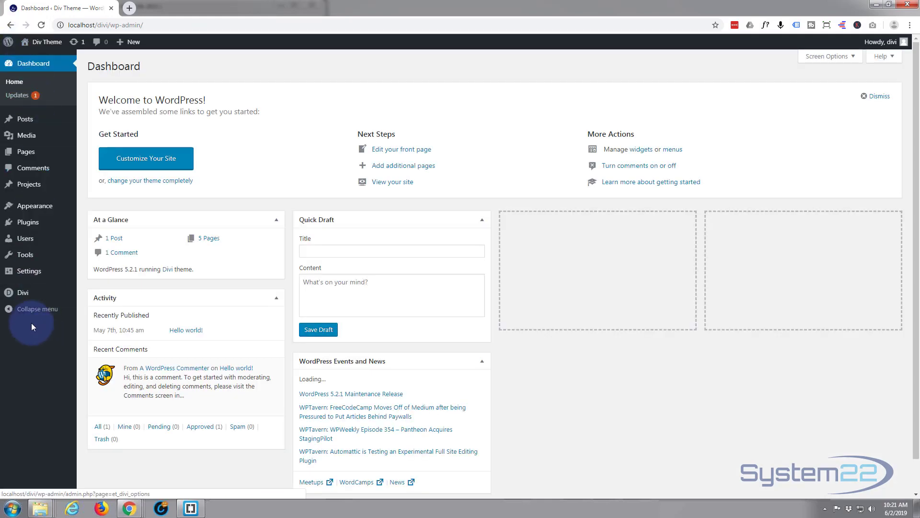
{"action": "mouse_move", "coordinate": [26, 301]}
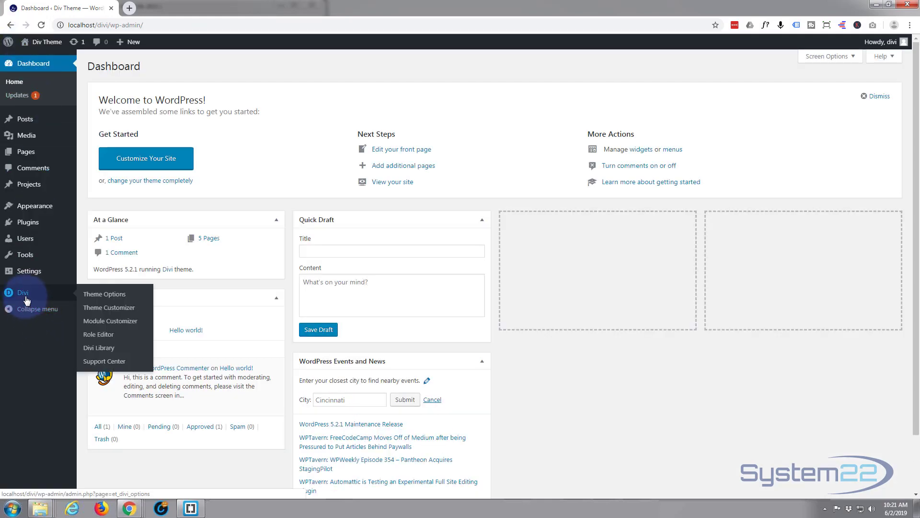
{"action": "left_click", "coordinate": [99, 298]}
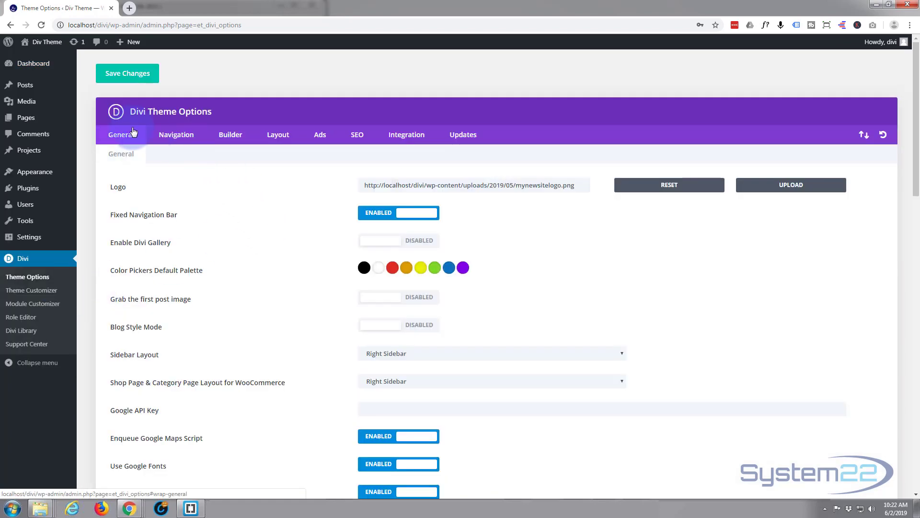
{"action": "scroll", "coordinate": [246, 223], "scroll_direction": "down", "scroll_amount": 12}
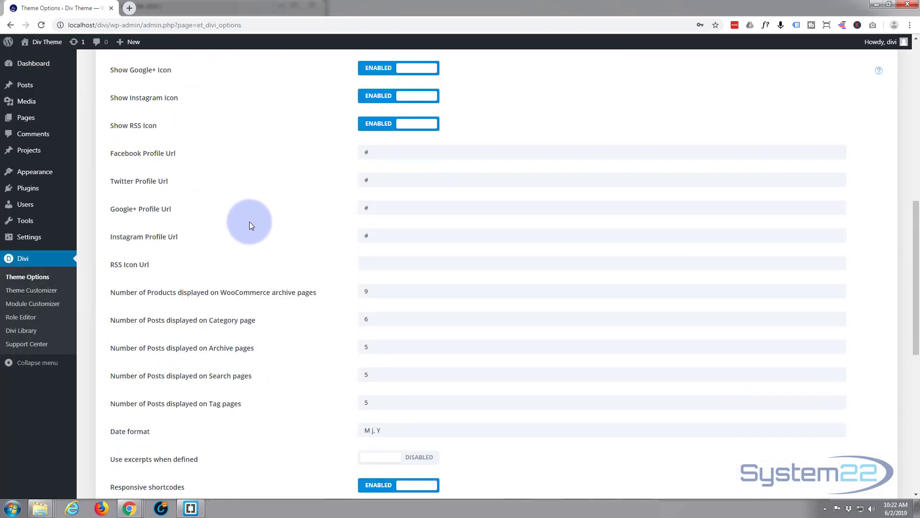
{"action": "scroll", "coordinate": [249, 221], "scroll_direction": "down", "scroll_amount": 6}
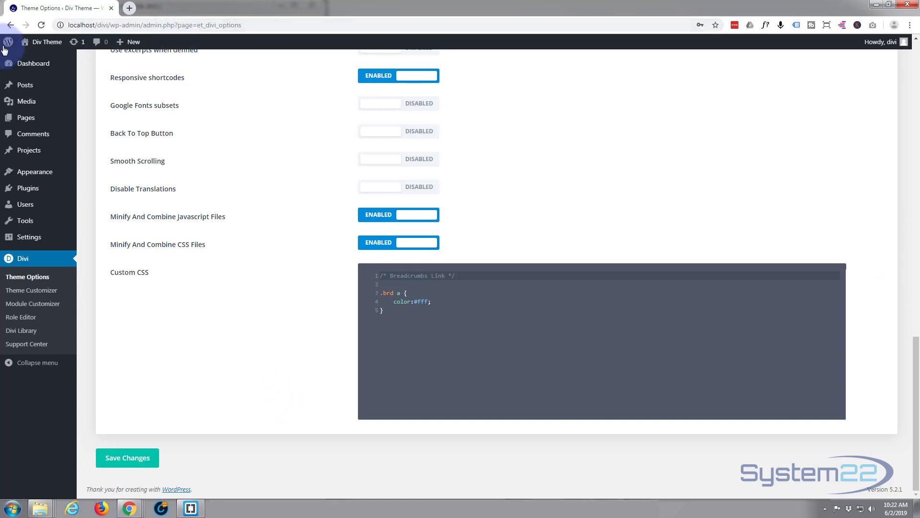
{"action": "mouse_move", "coordinate": [34, 61]}
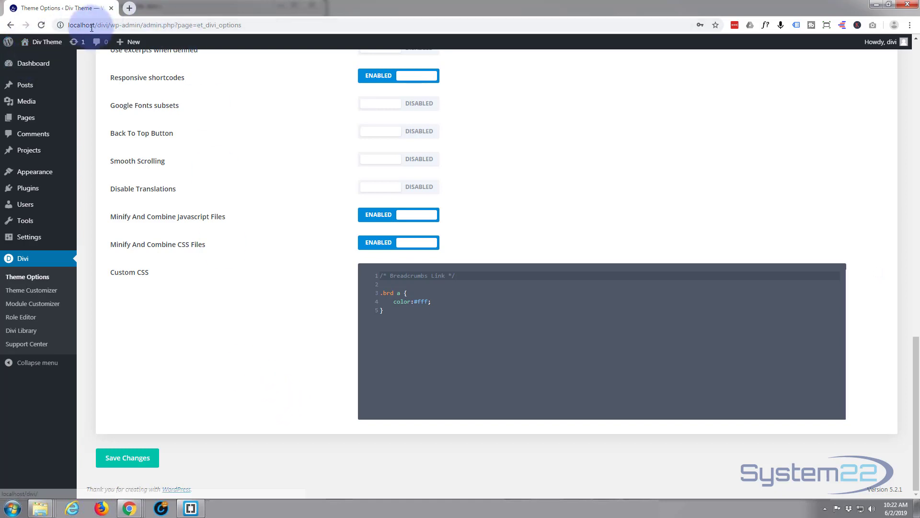